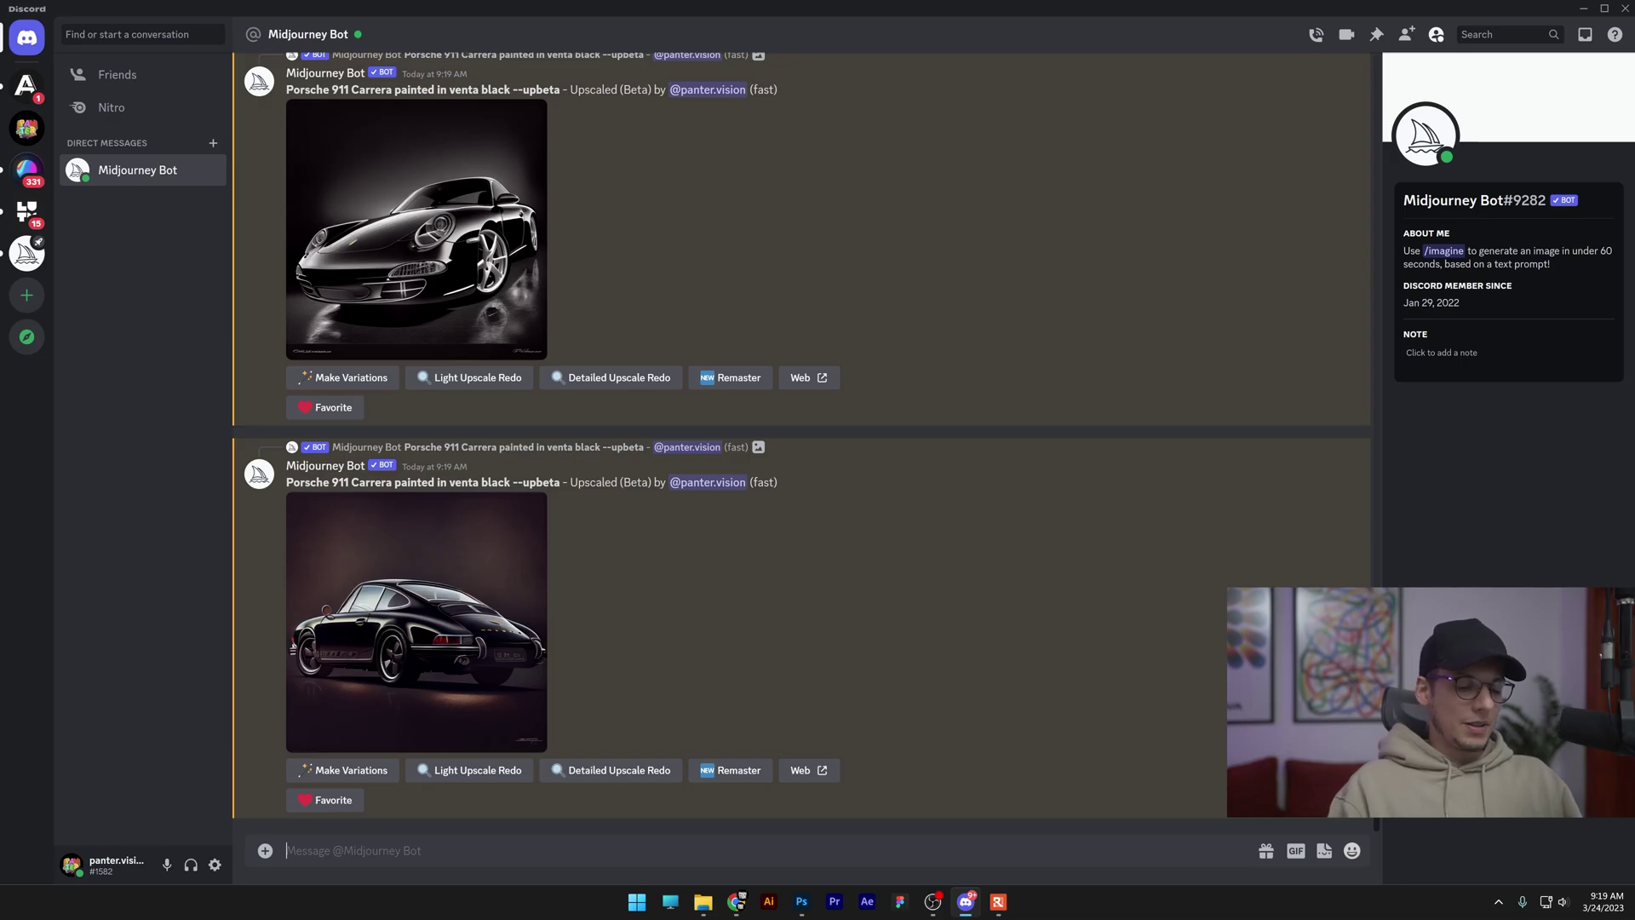
Send /settings to the Midjourney Bot and make MJ version 5 the active model.
type("/setting")
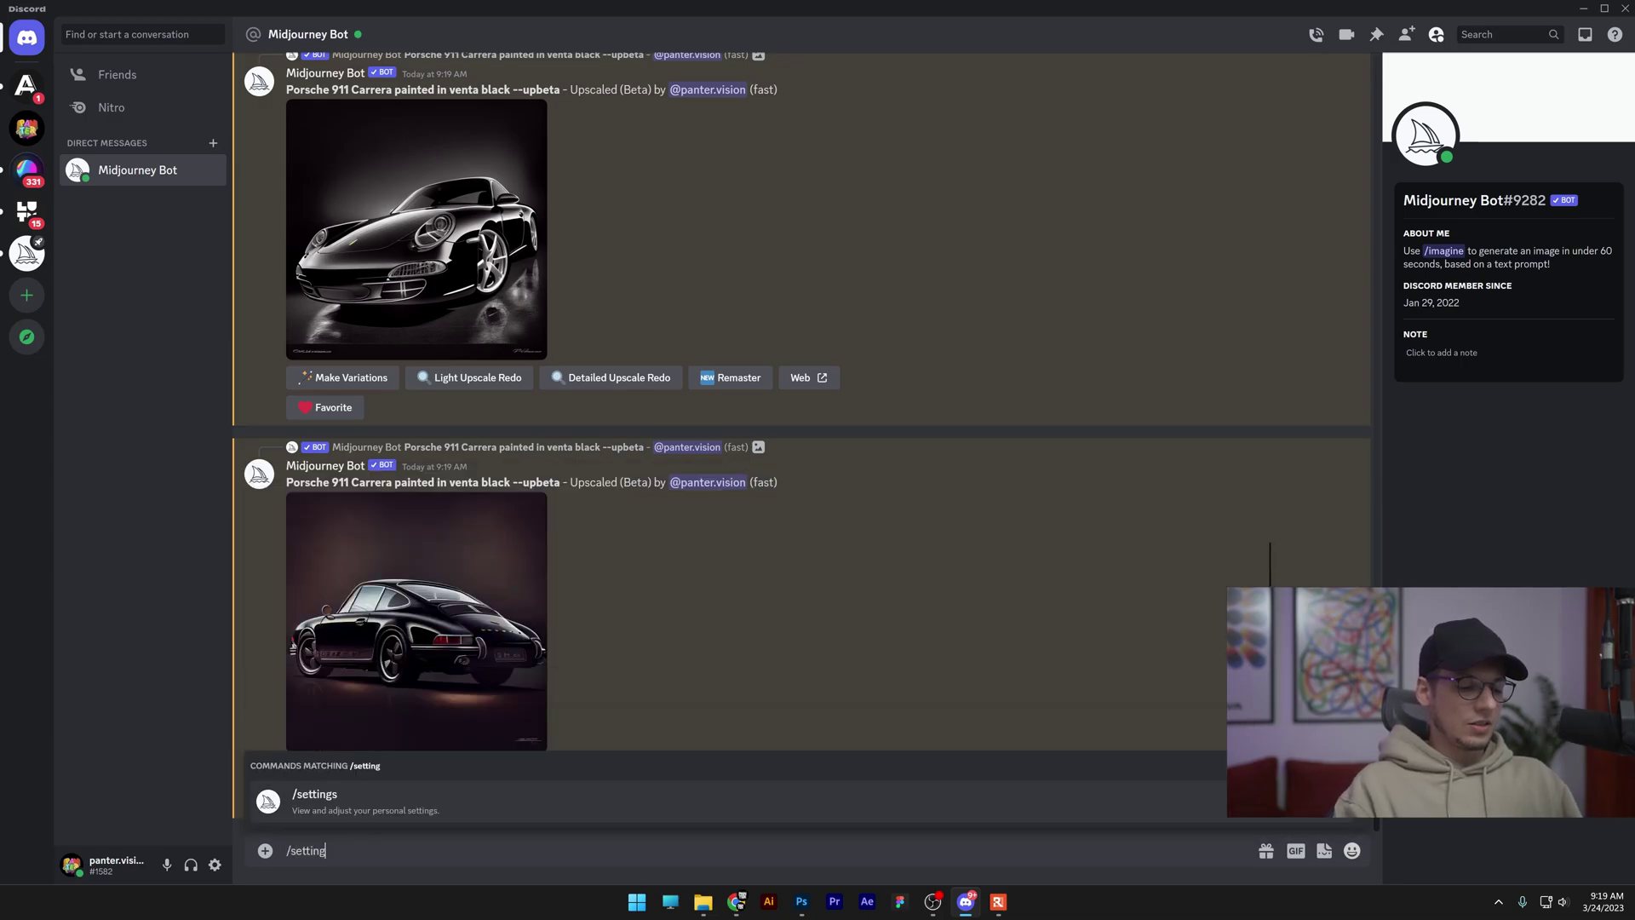
key("Return")
key("Return")
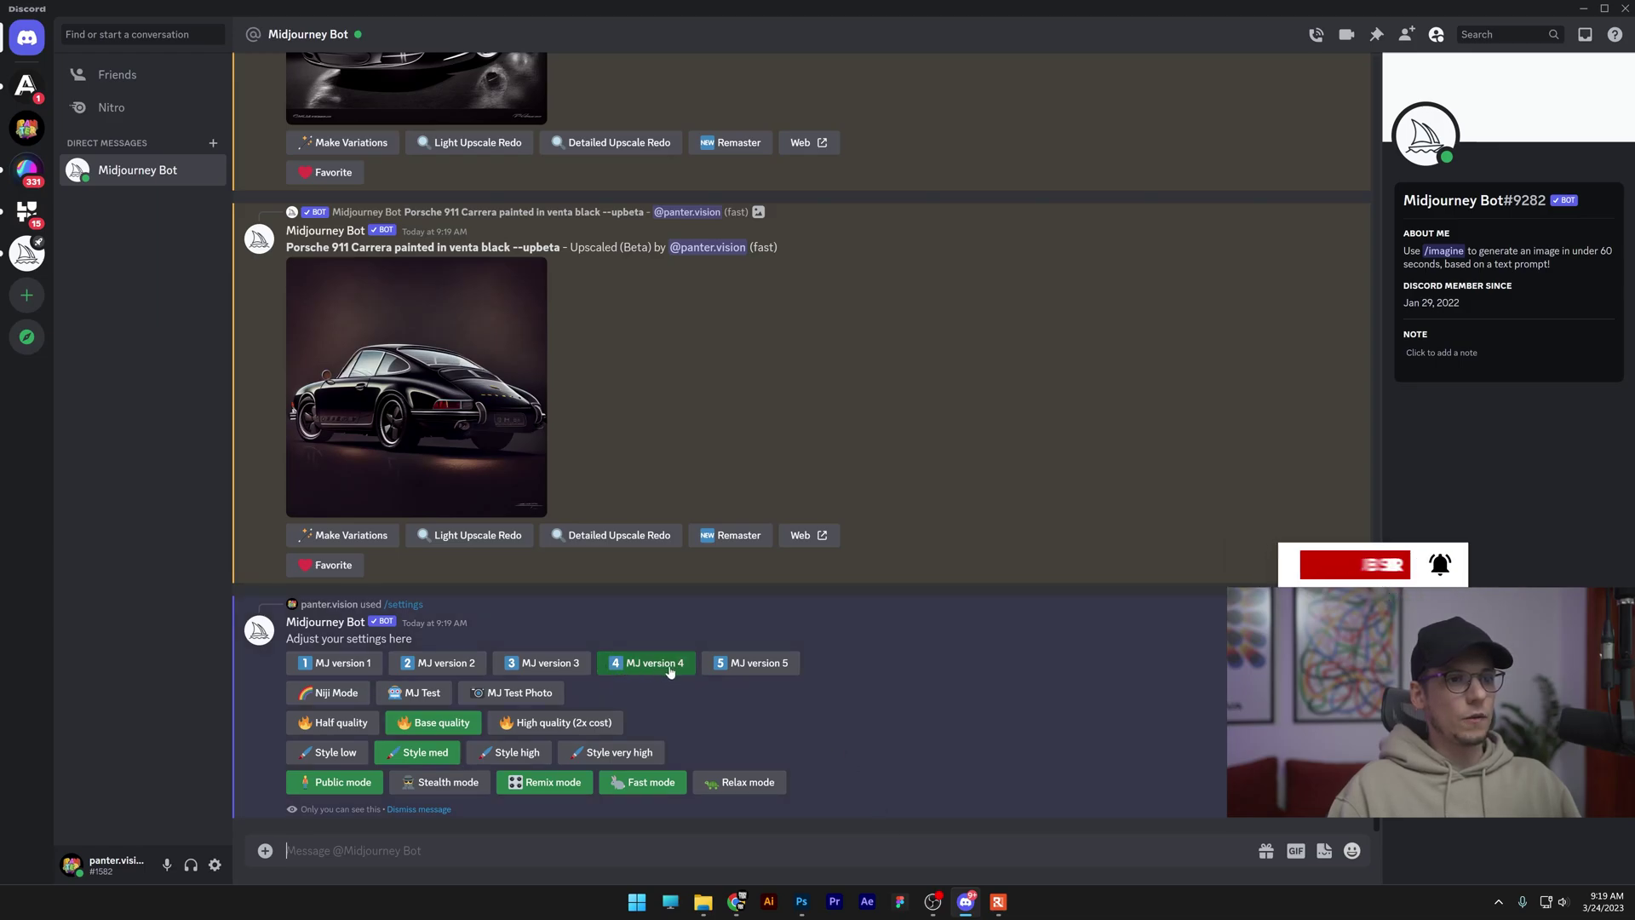
left_click(765, 663)
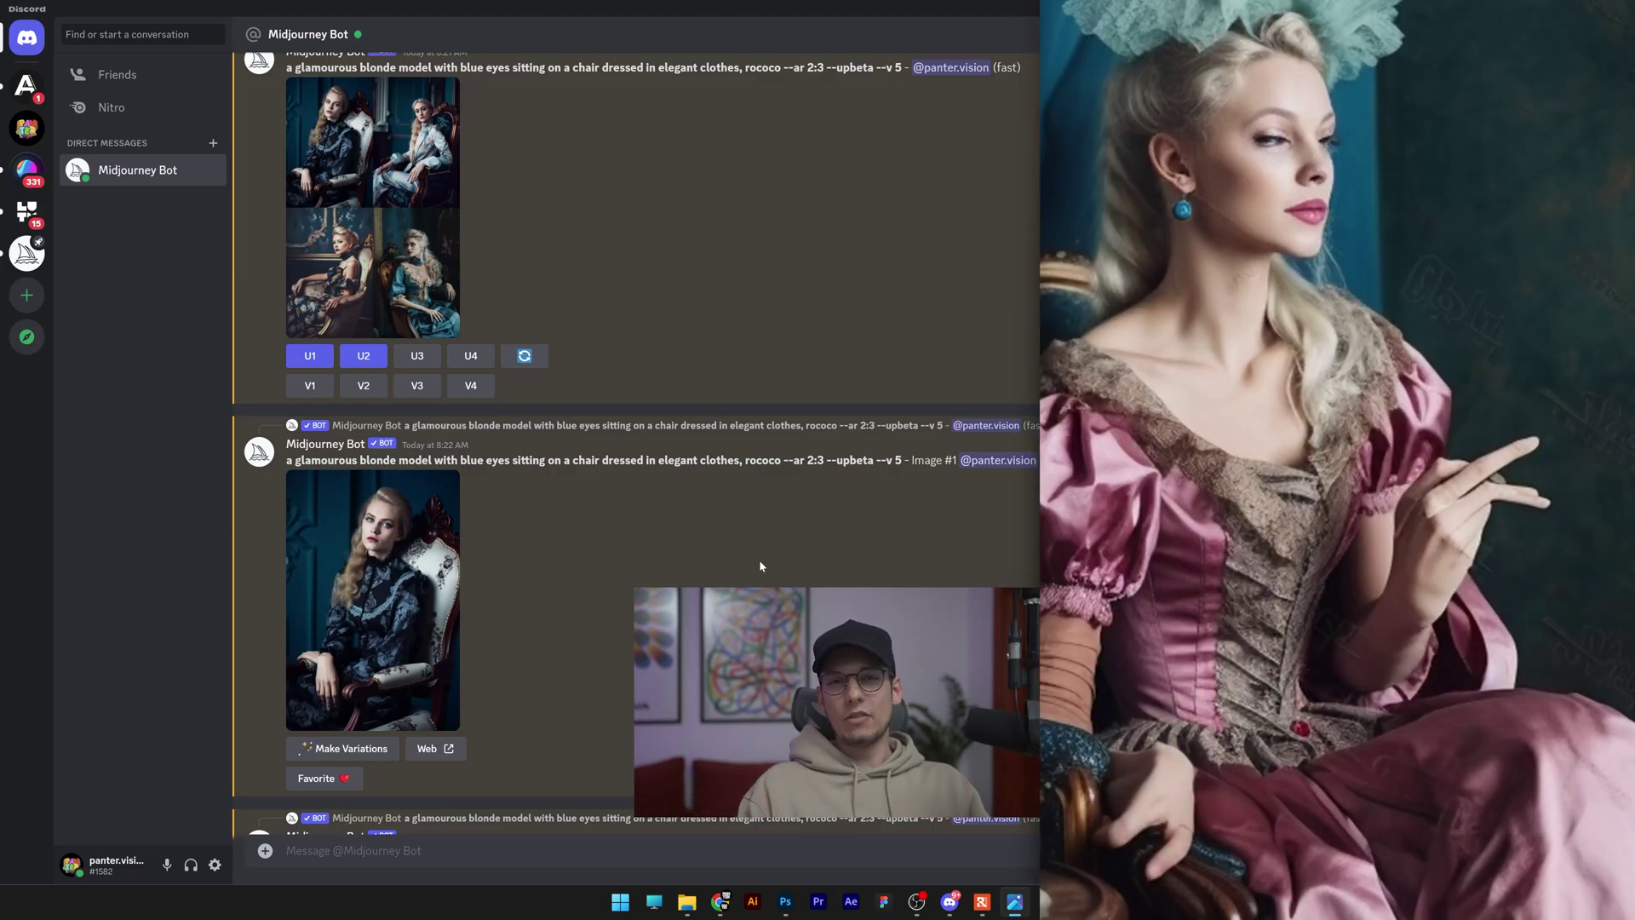
left_click(463, 669)
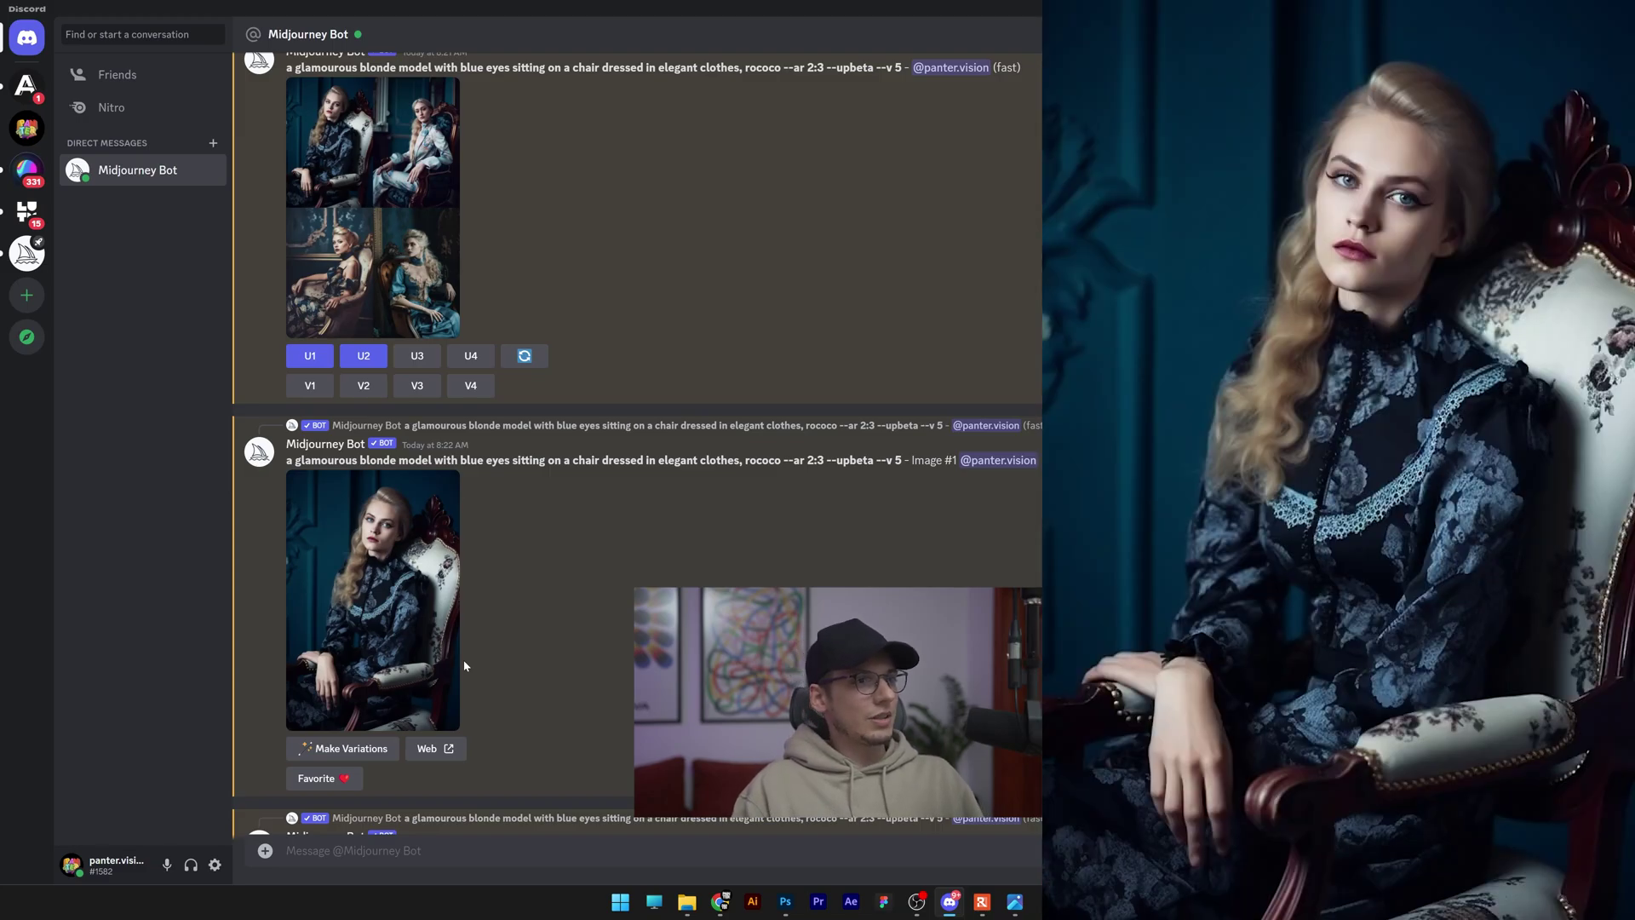
scroll(468, 622, "down", 1)
left_click_drag(285, 389, 367, 388)
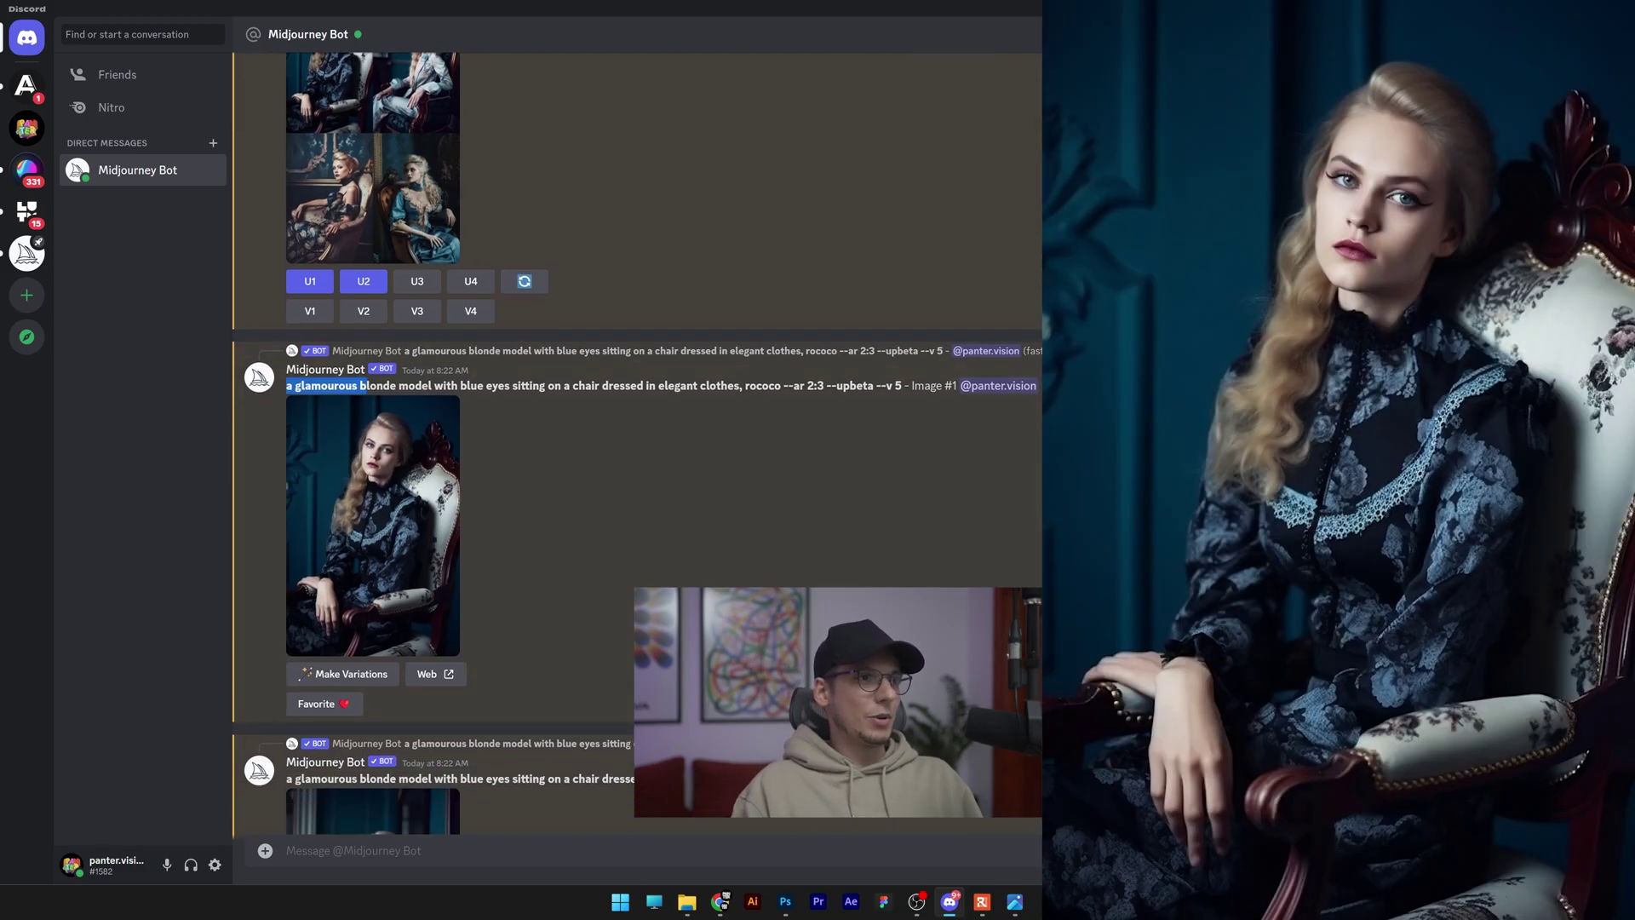
left_click_drag(505, 387, 585, 388)
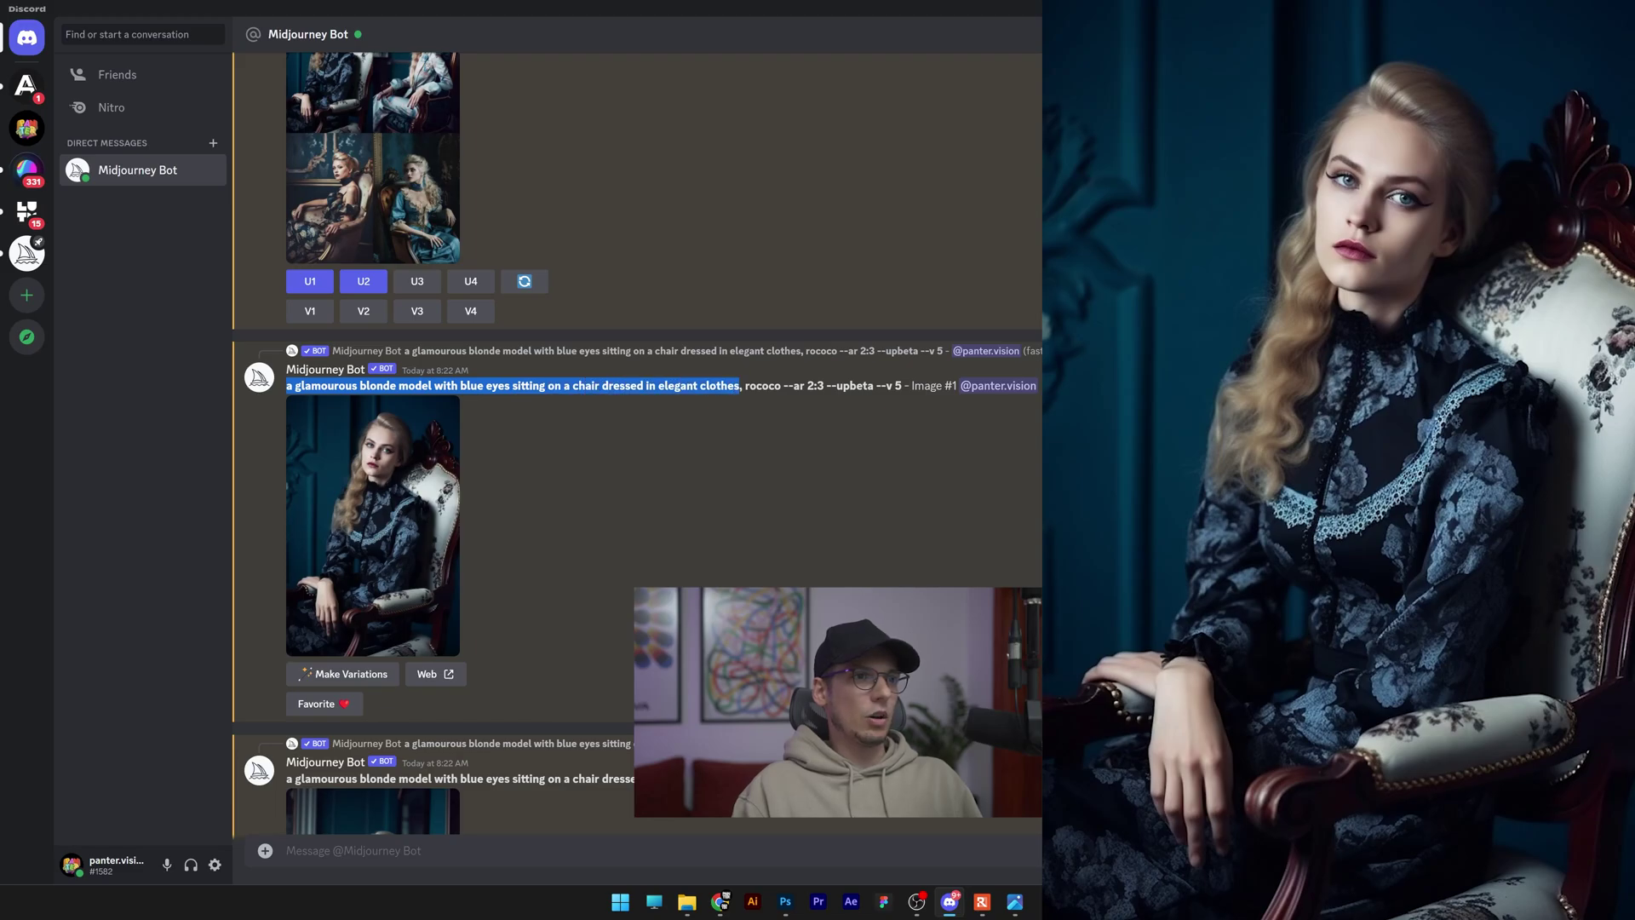
left_click_drag(739, 387, 790, 387)
scroll(769, 440, "down", 3)
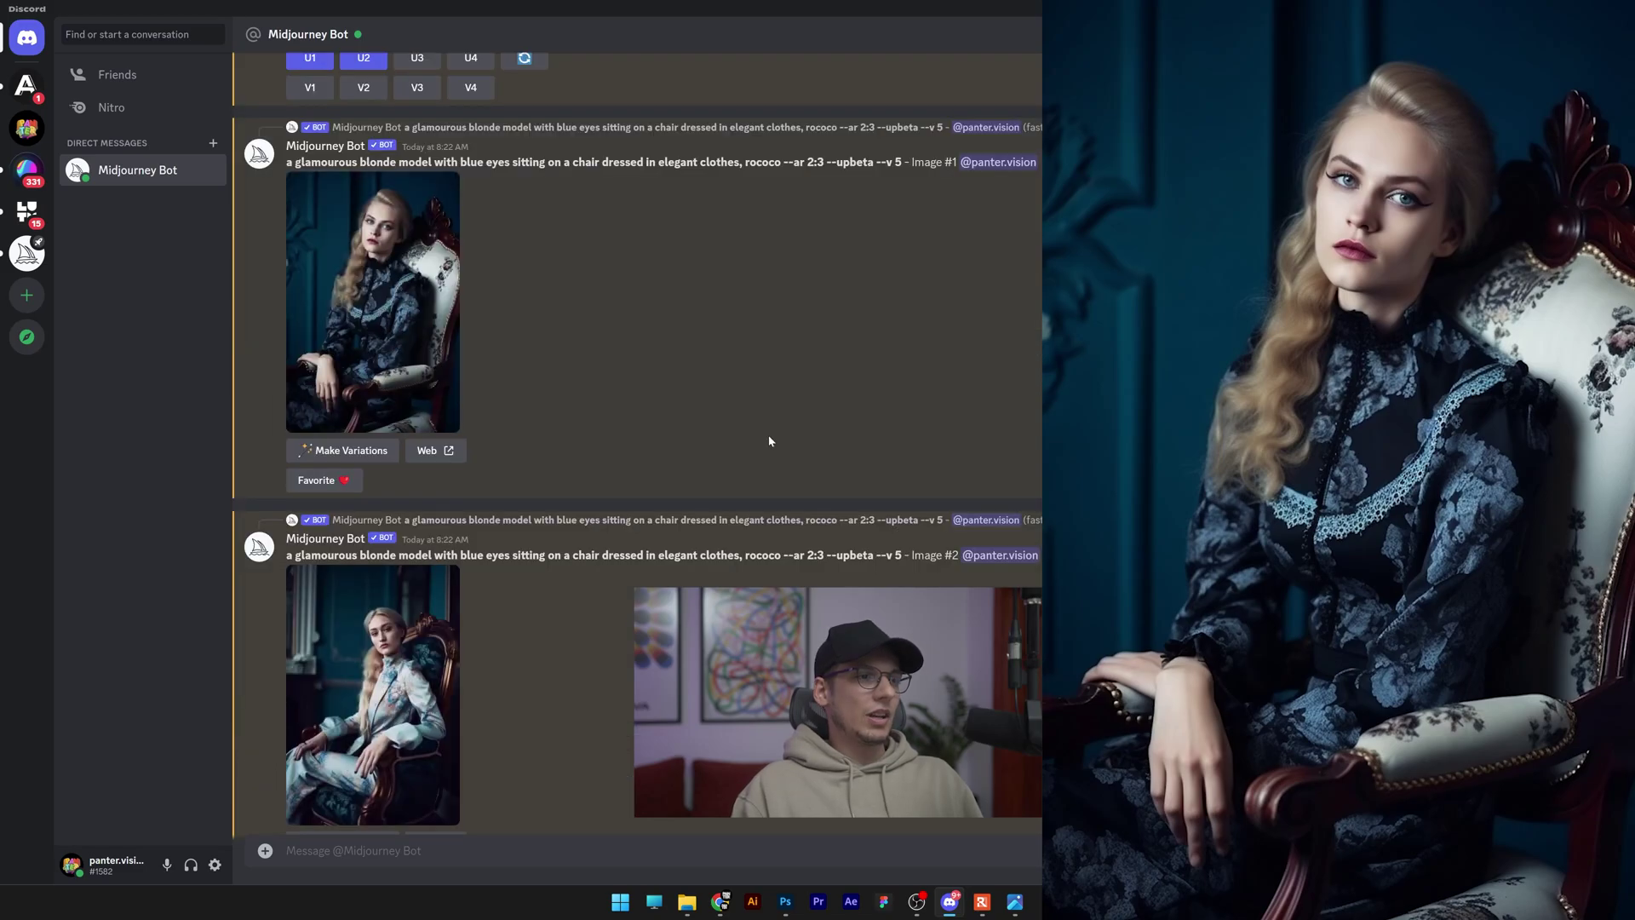
scroll(770, 440, "down", 4)
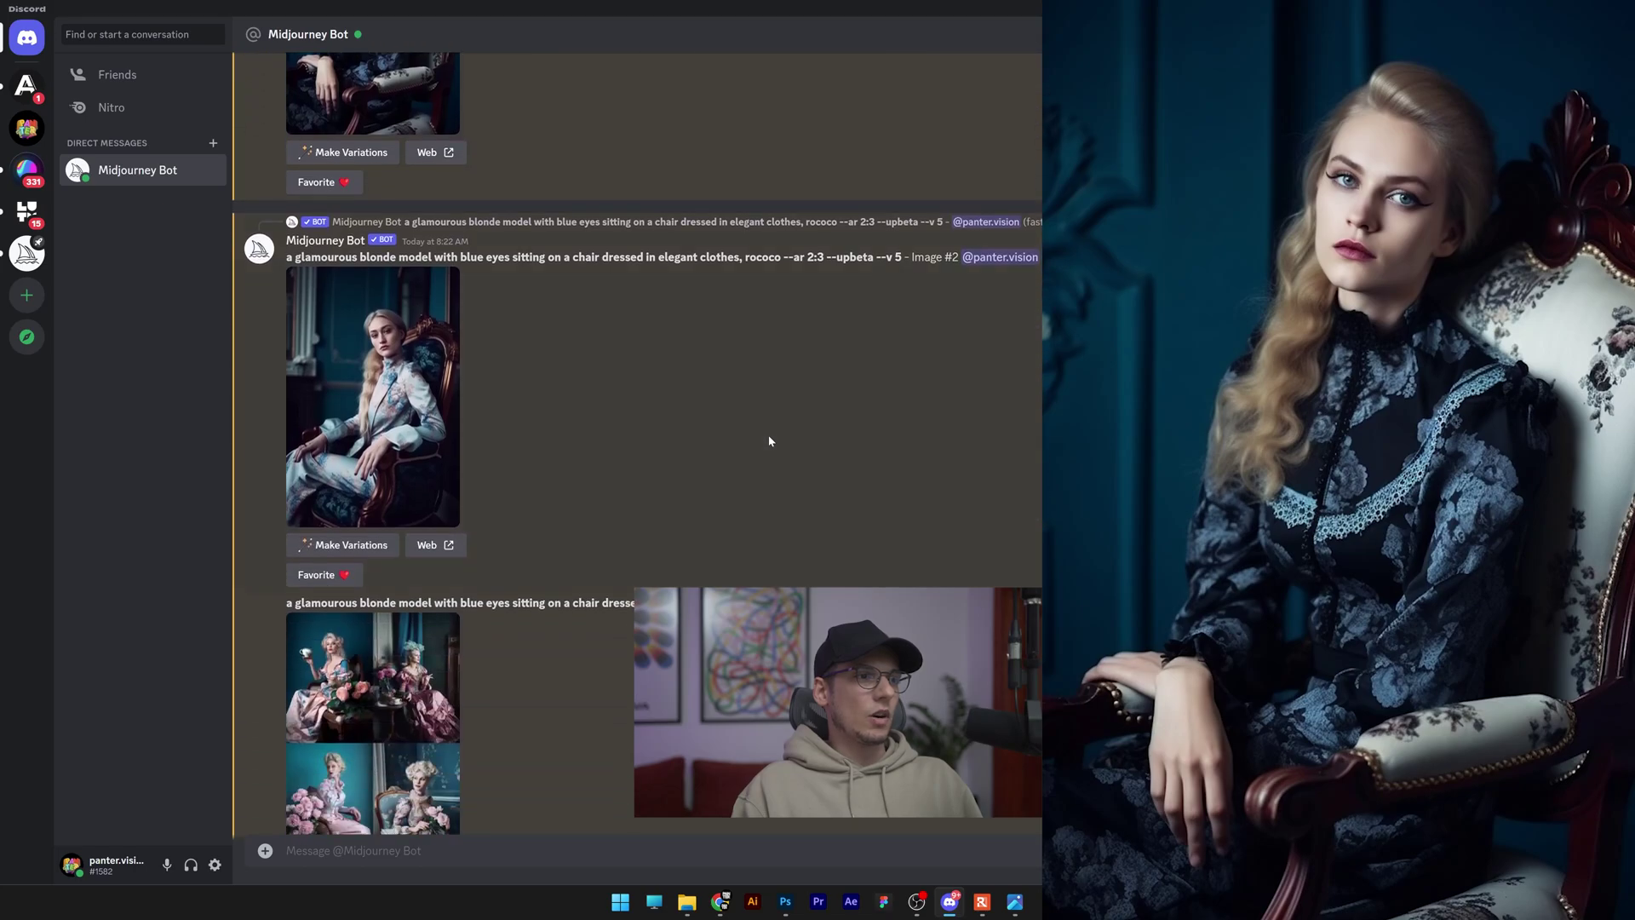
scroll(784, 457, "down", 1)
scroll(785, 458, "down", 1)
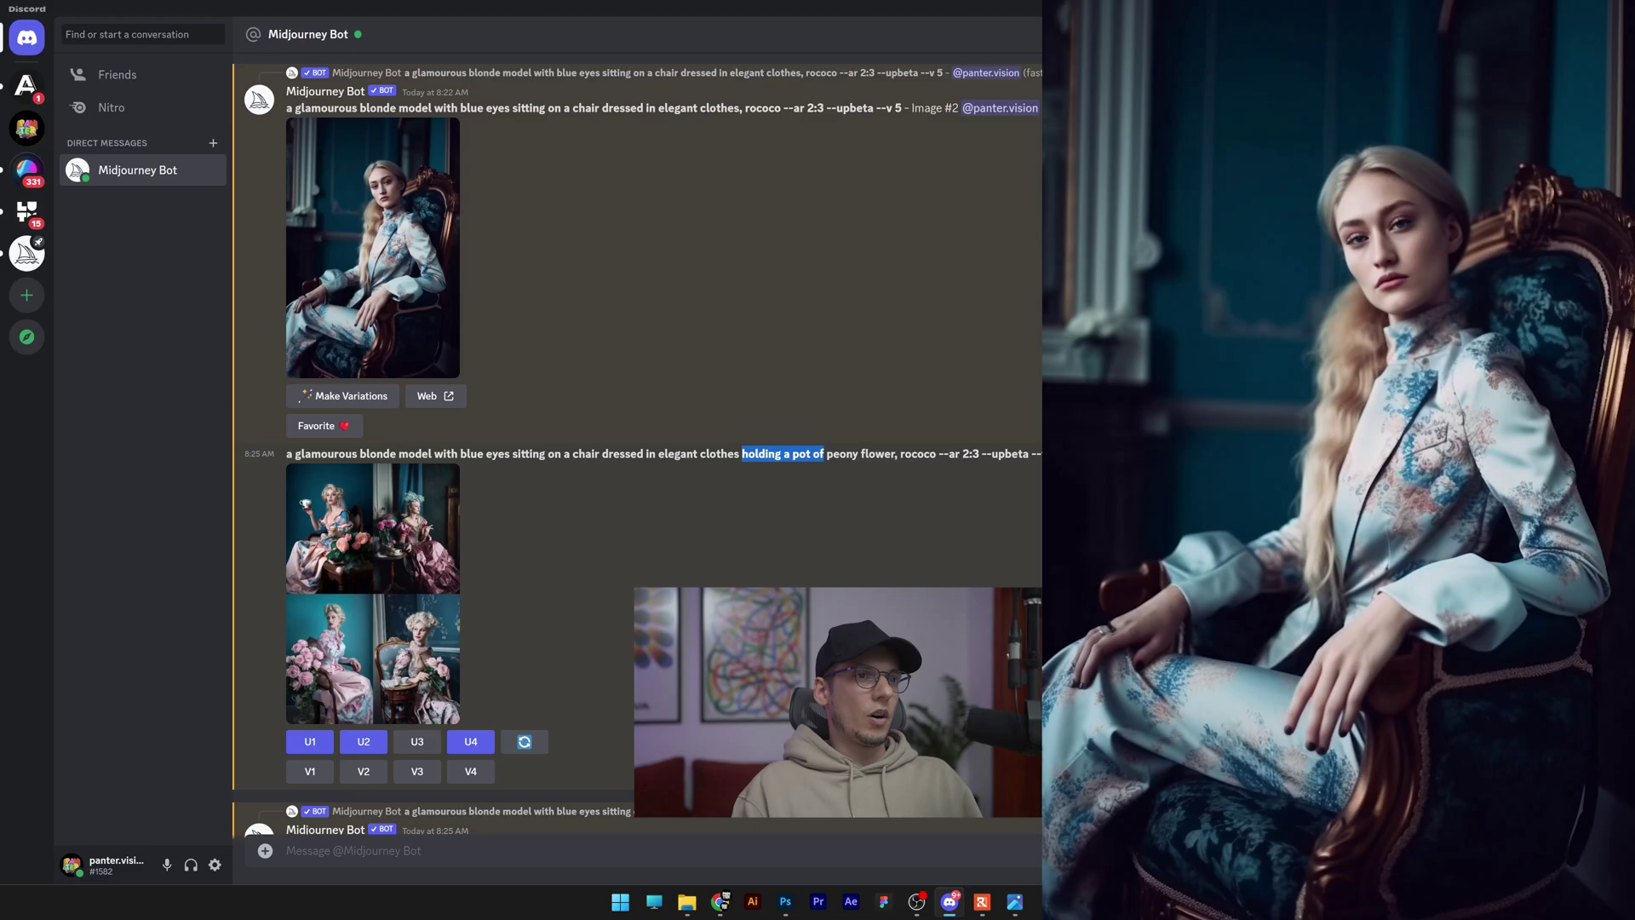
scroll(845, 455, "down", 4)
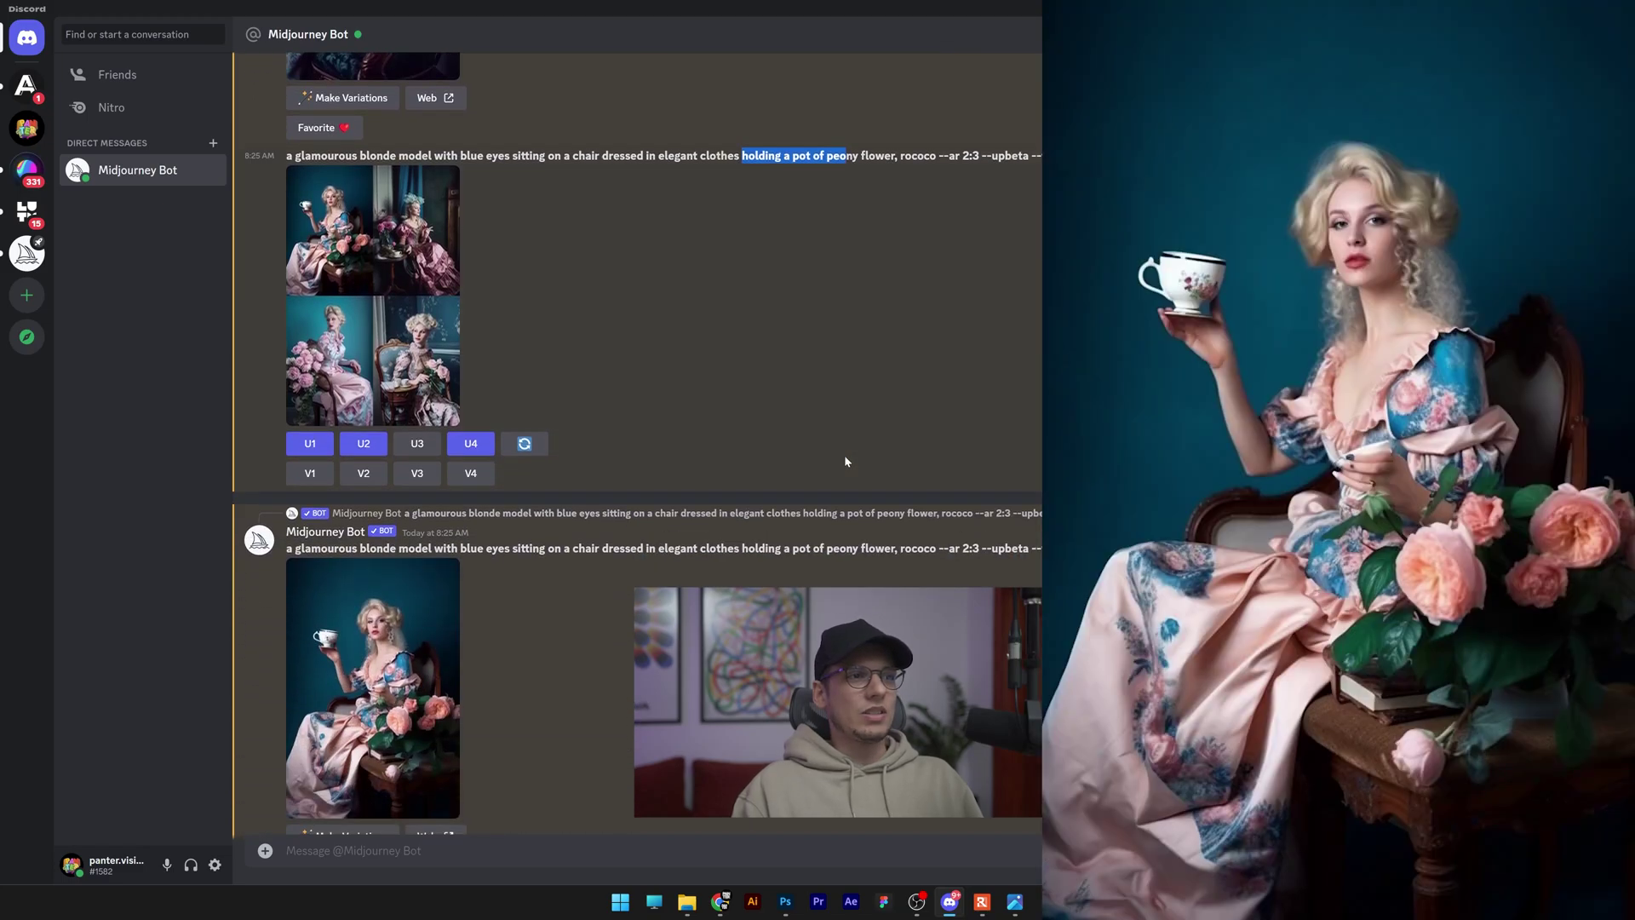
scroll(846, 461, "down", 3)
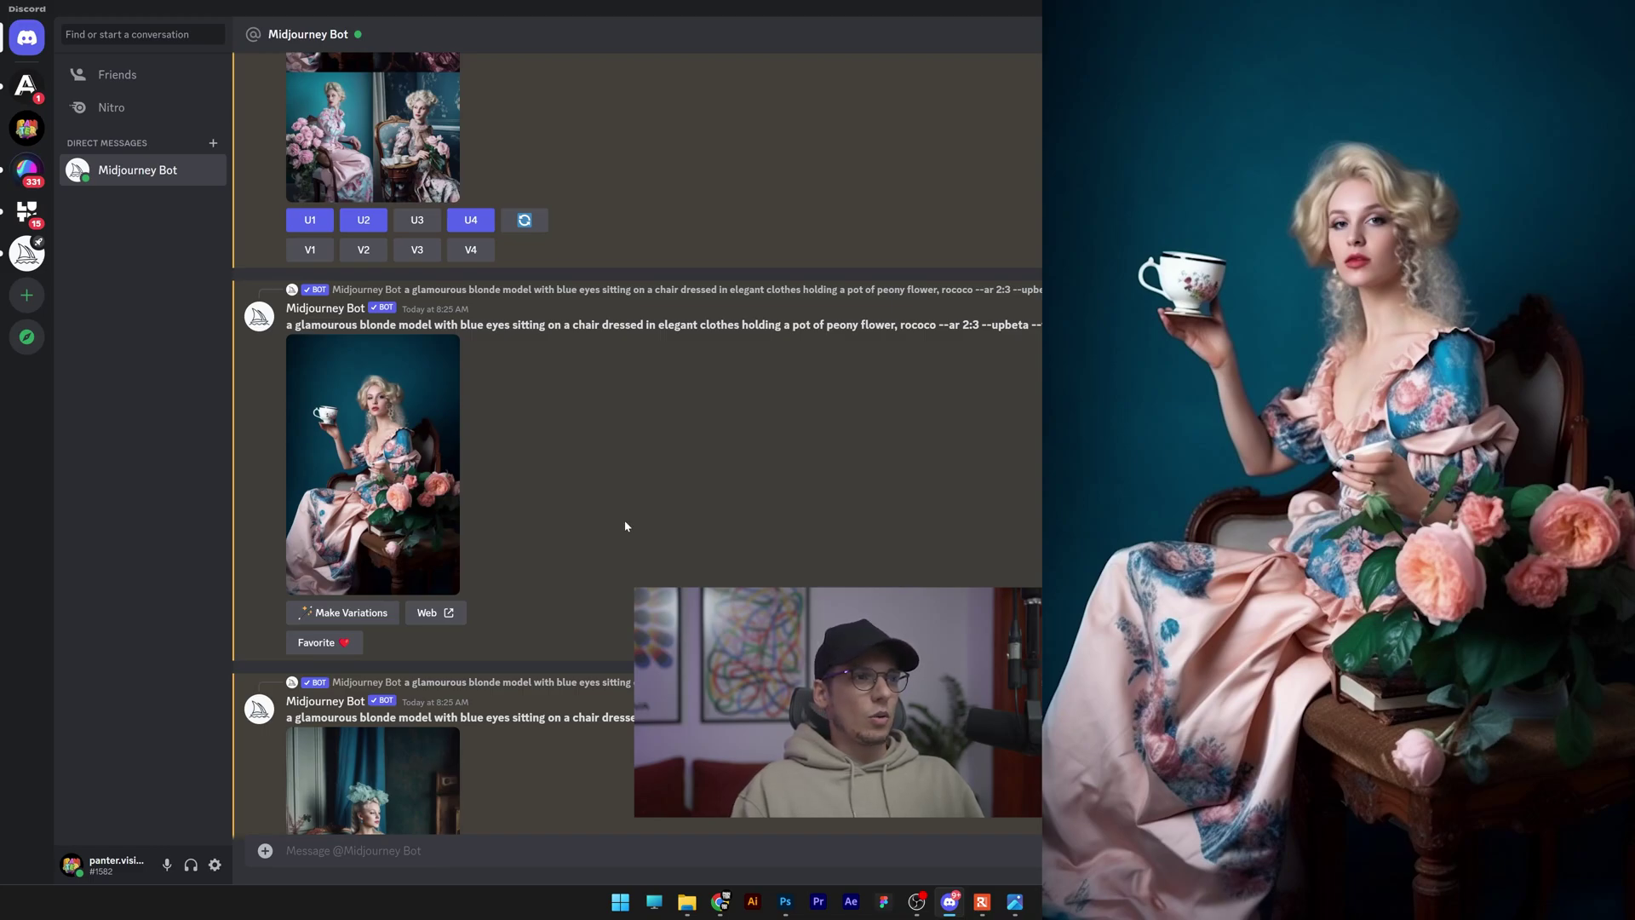
scroll(626, 523, "down", 3)
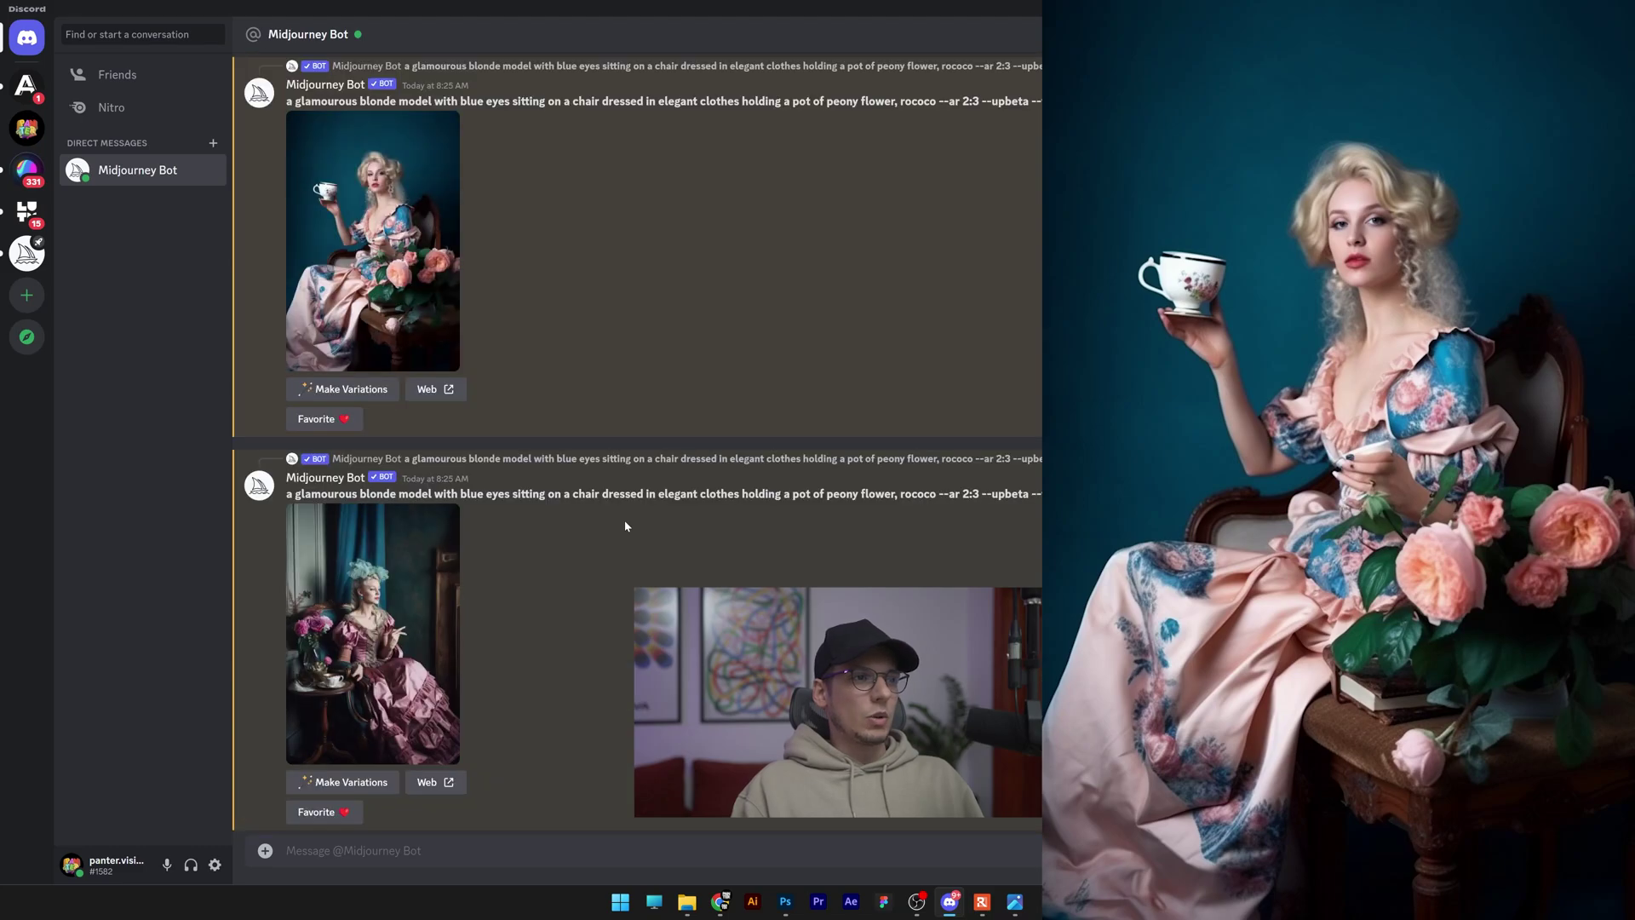
scroll(625, 526, "down", 3)
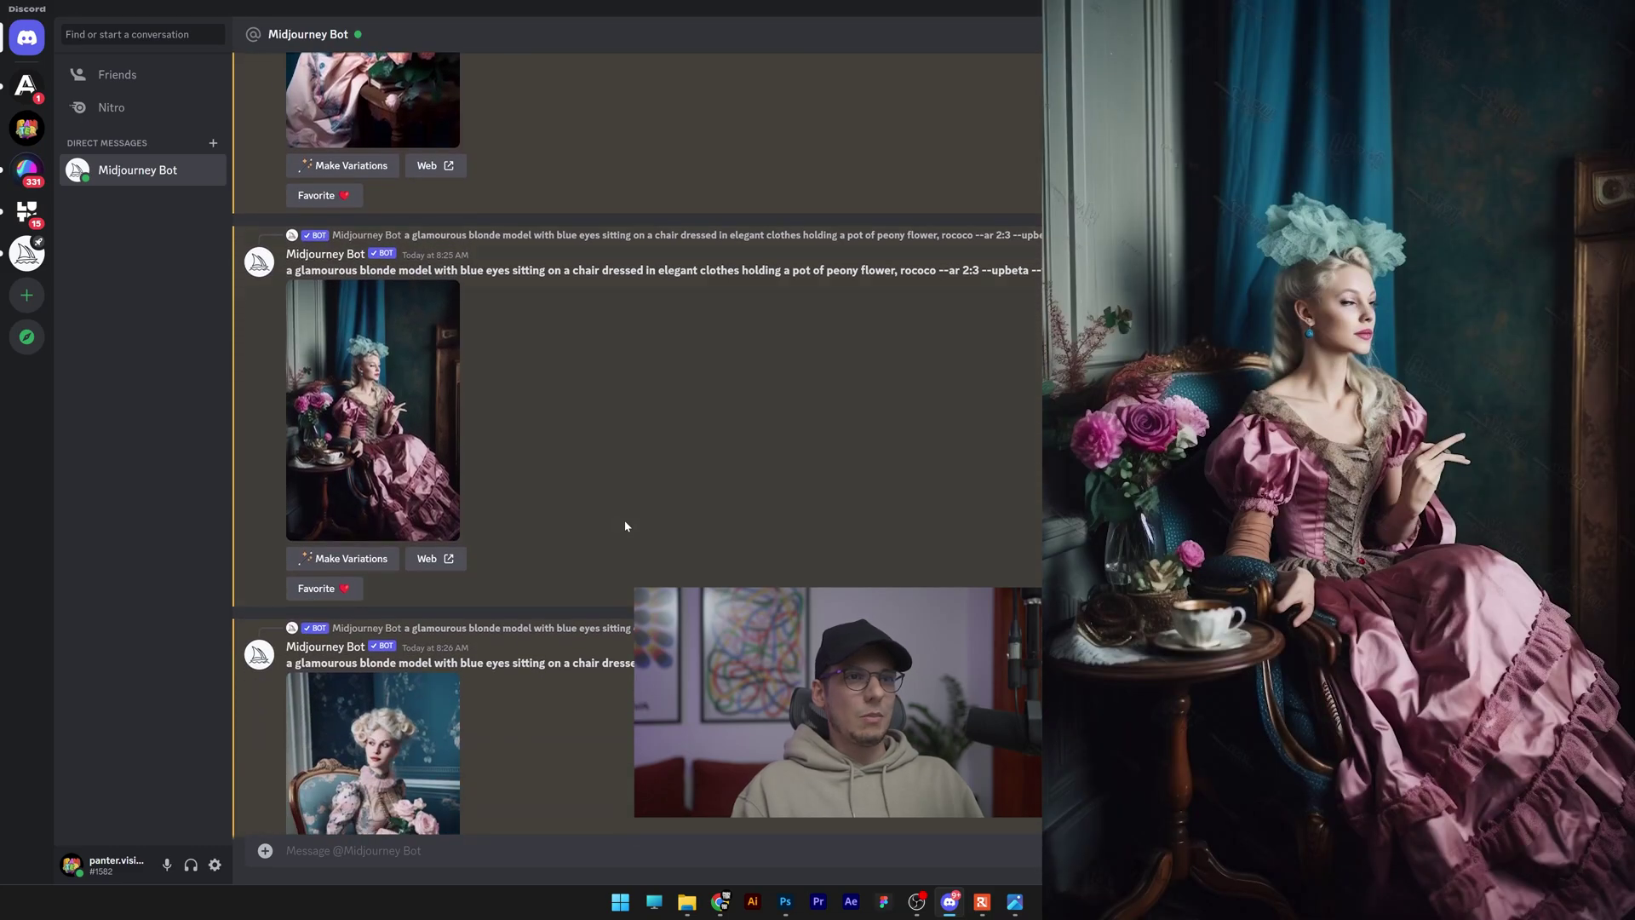
scroll(625, 526, "down", 2)
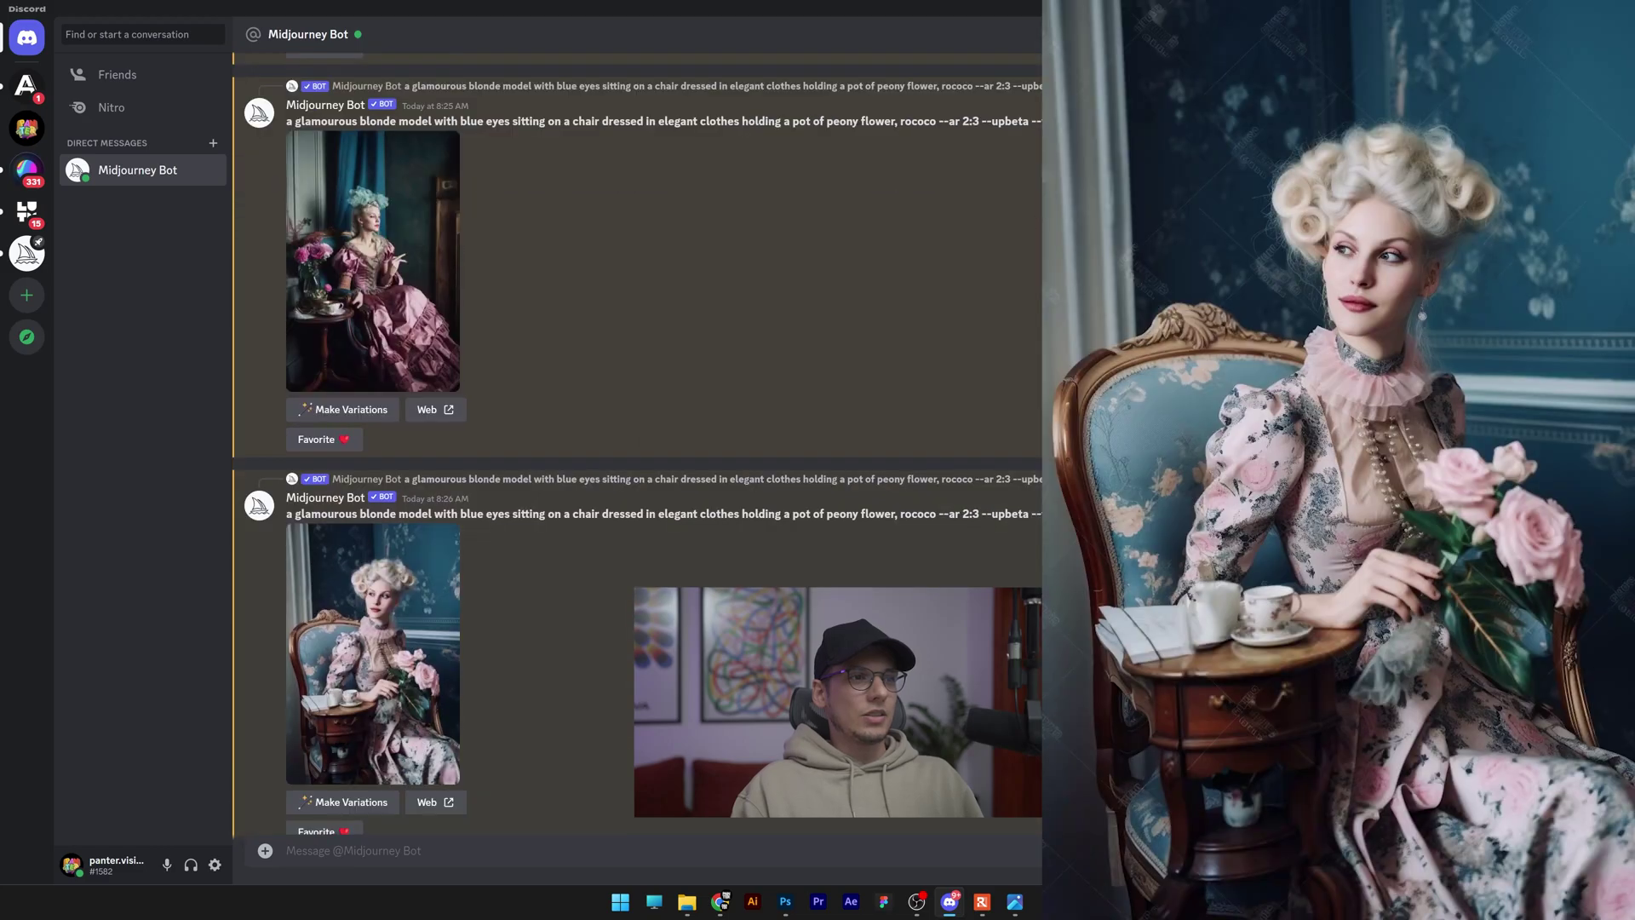
scroll(626, 526, "down", 2)
scroll(625, 525, "down", 3)
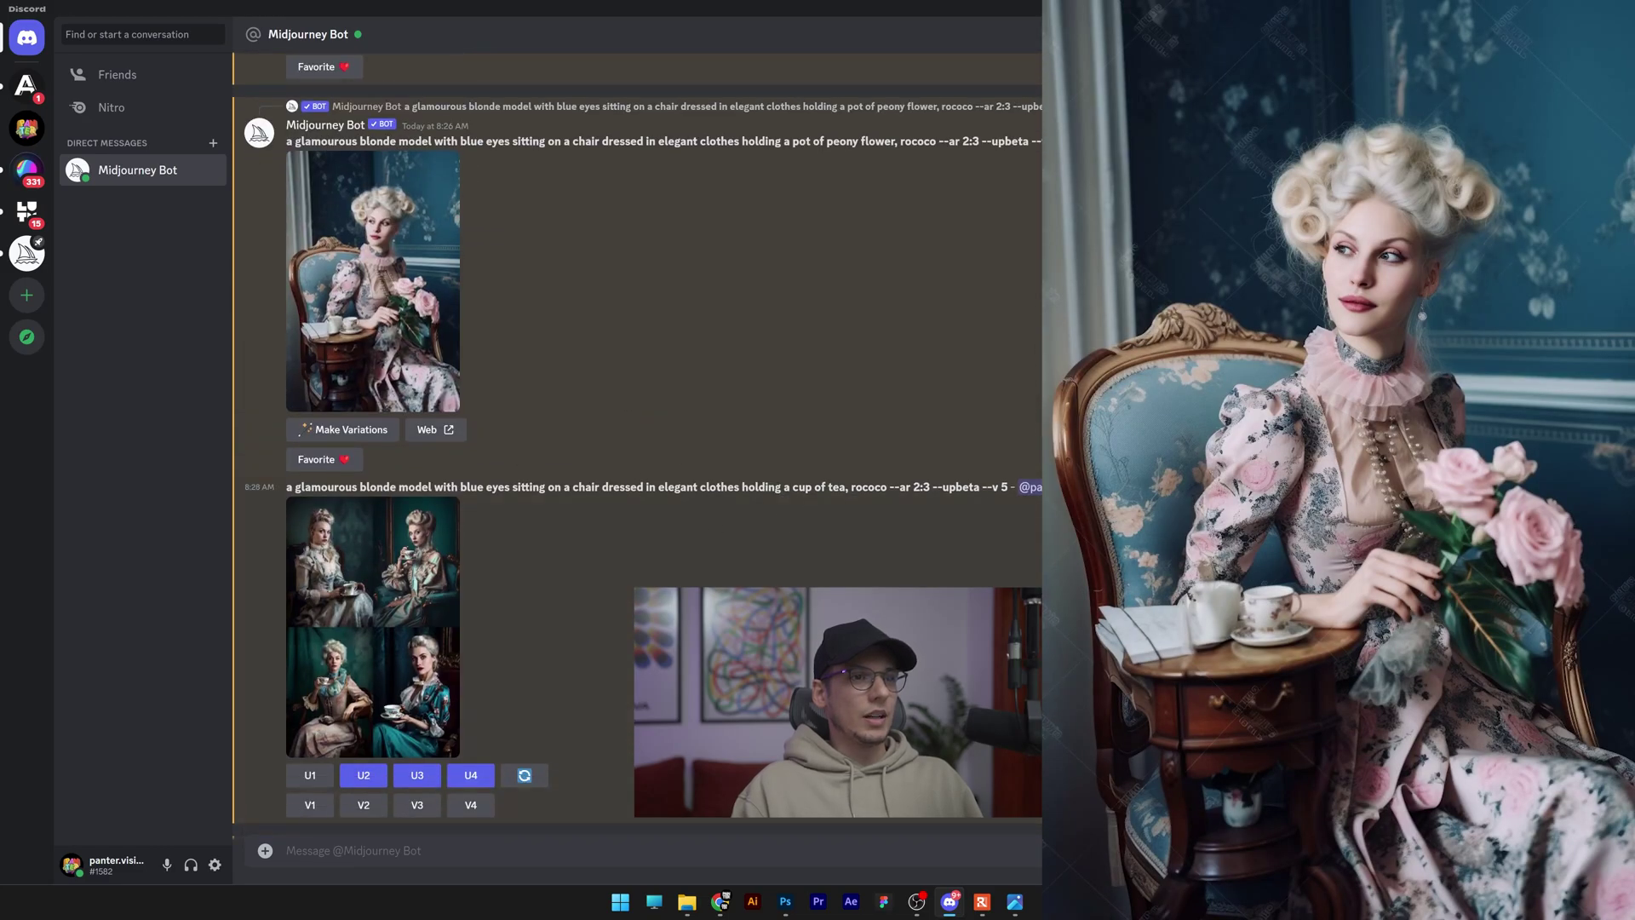
scroll(820, 548, "down", 6)
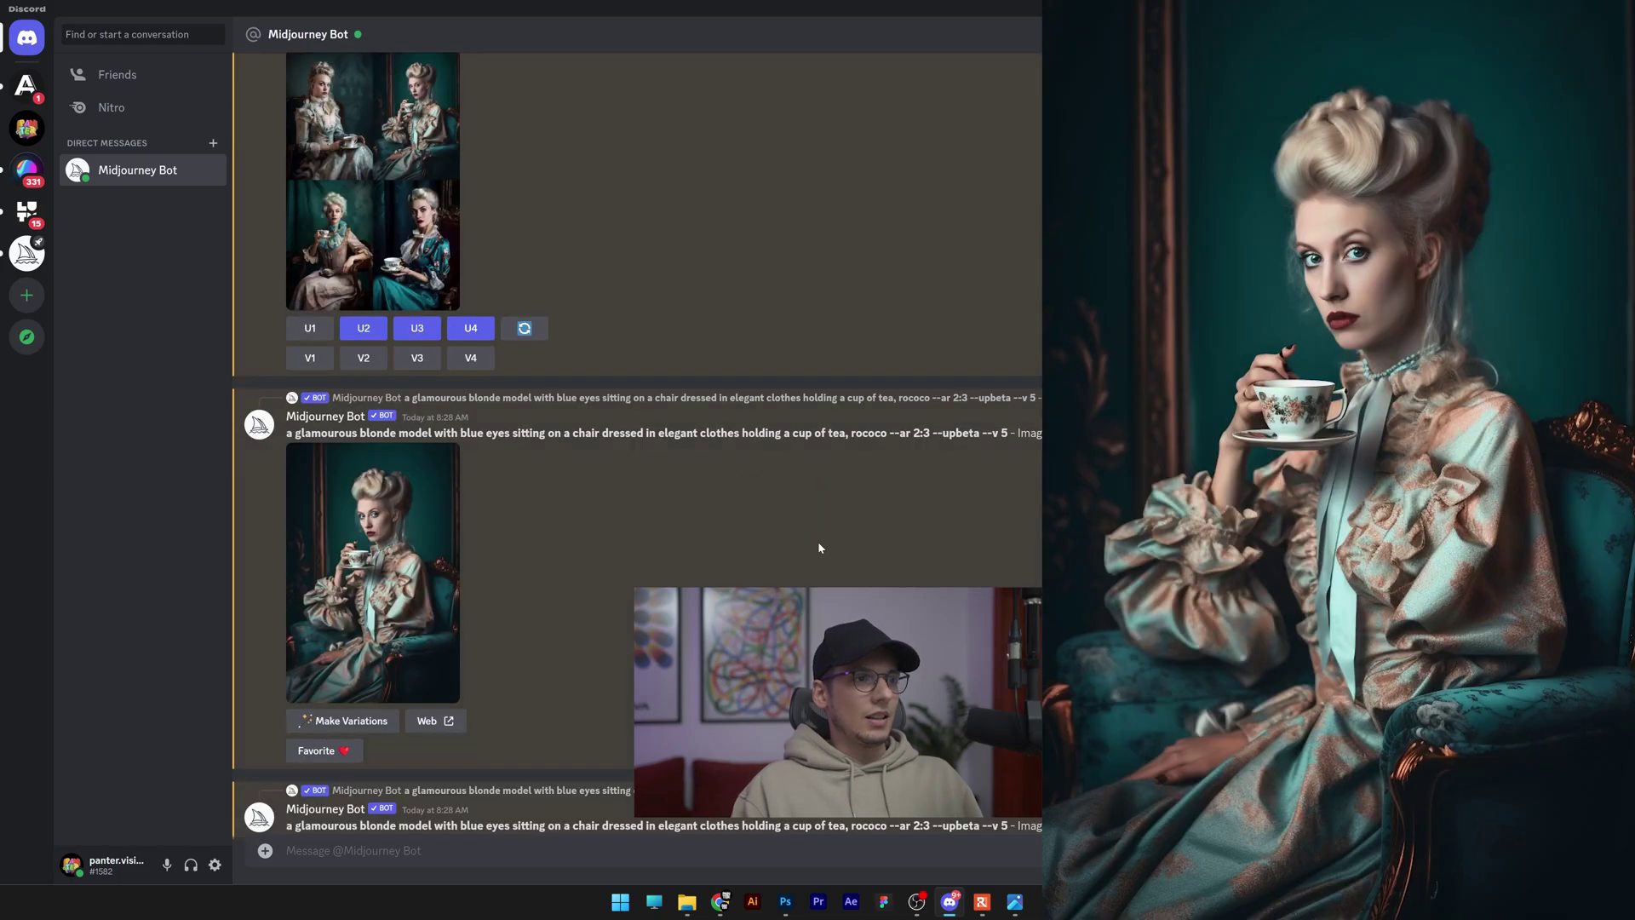
scroll(819, 547, "down", 1)
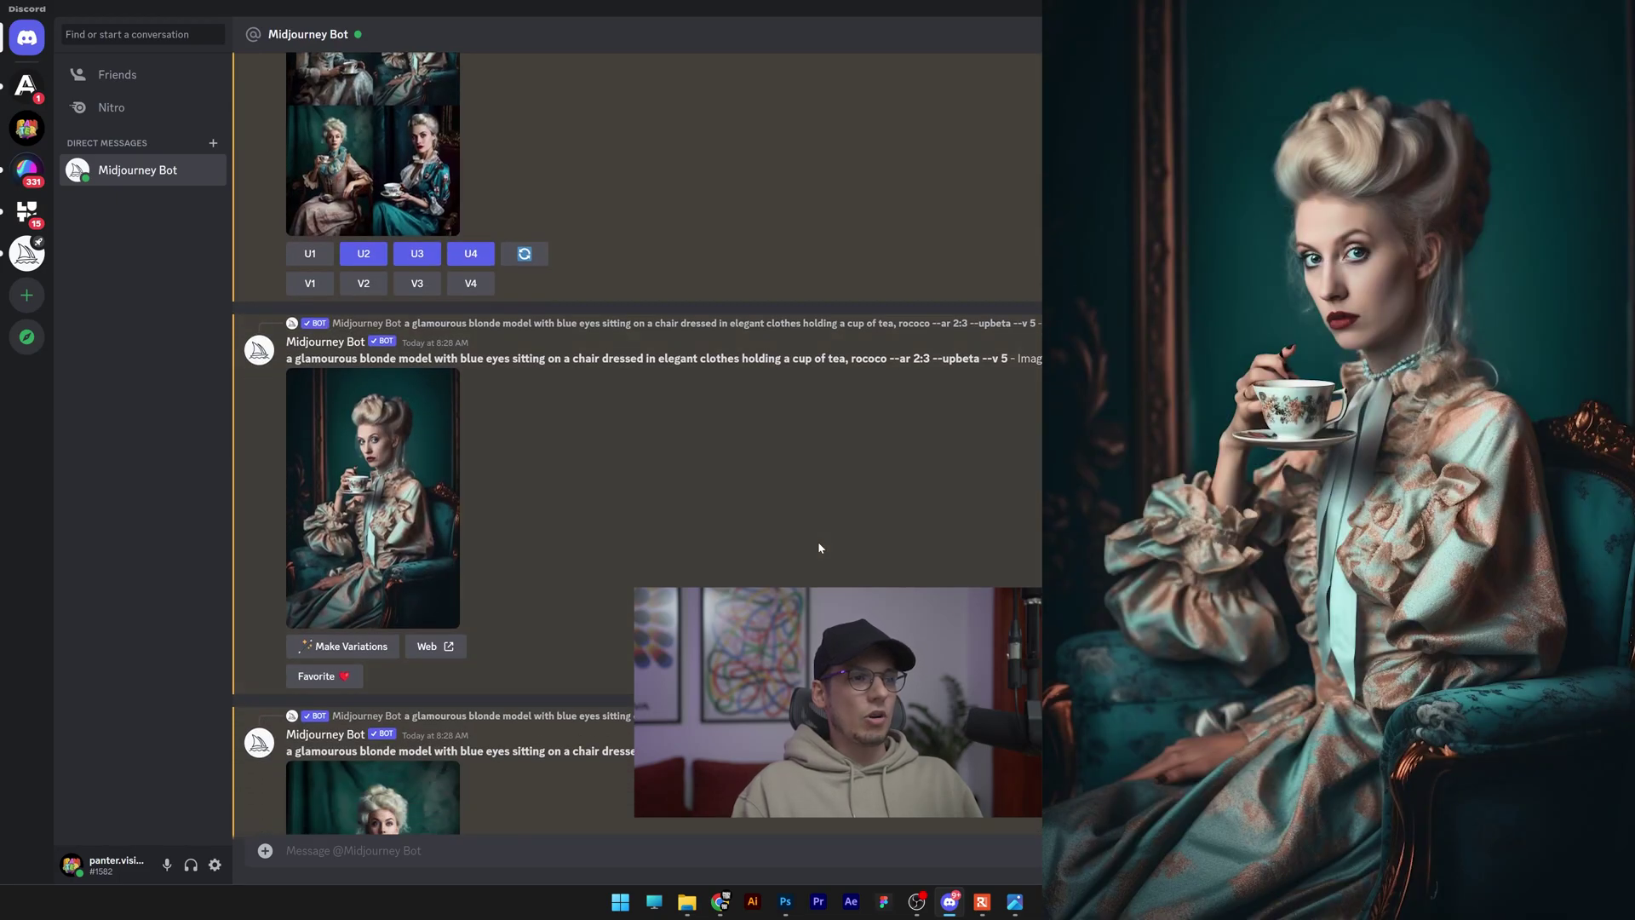
scroll(819, 547, "down", 3)
scroll(819, 548, "down", 2)
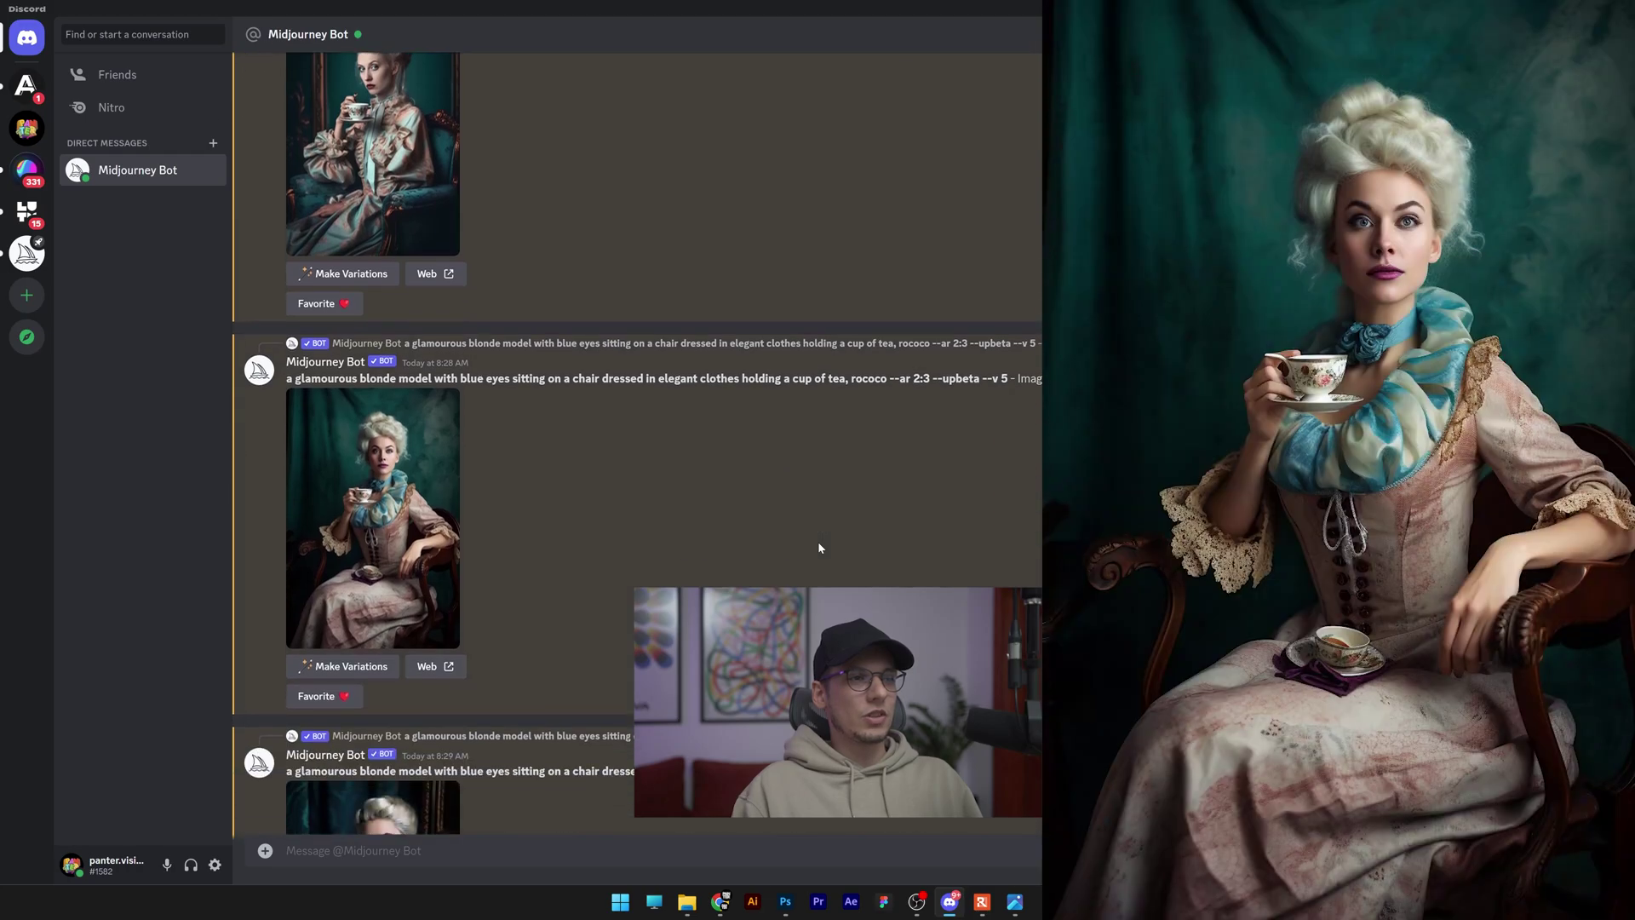
scroll(820, 548, "down", 4)
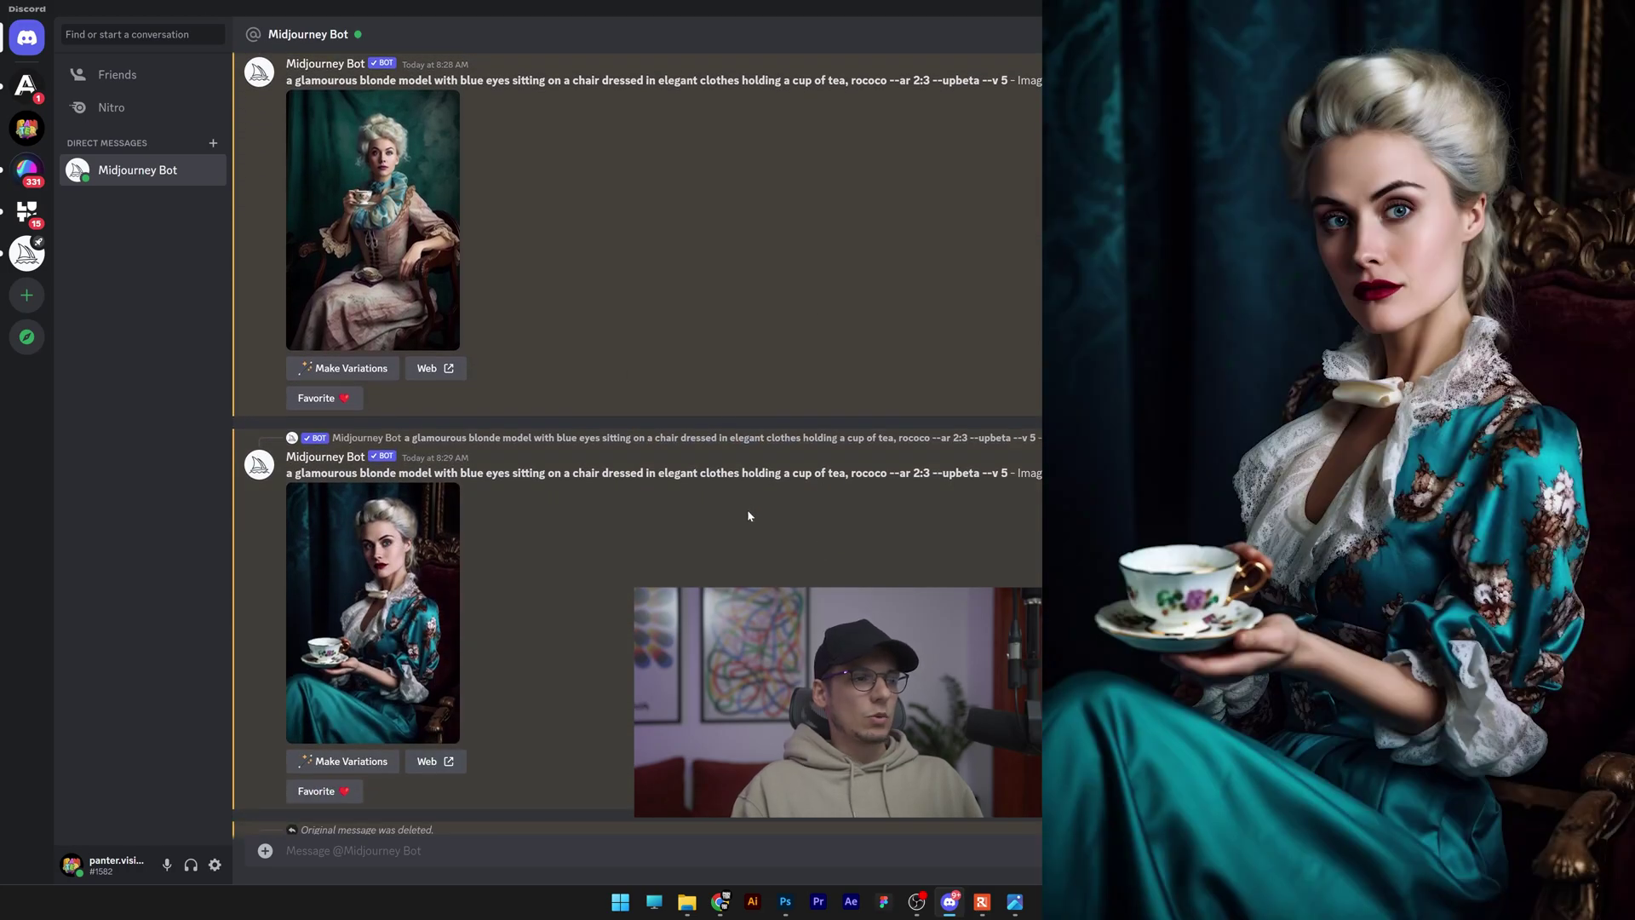
scroll(748, 516, "down", 2)
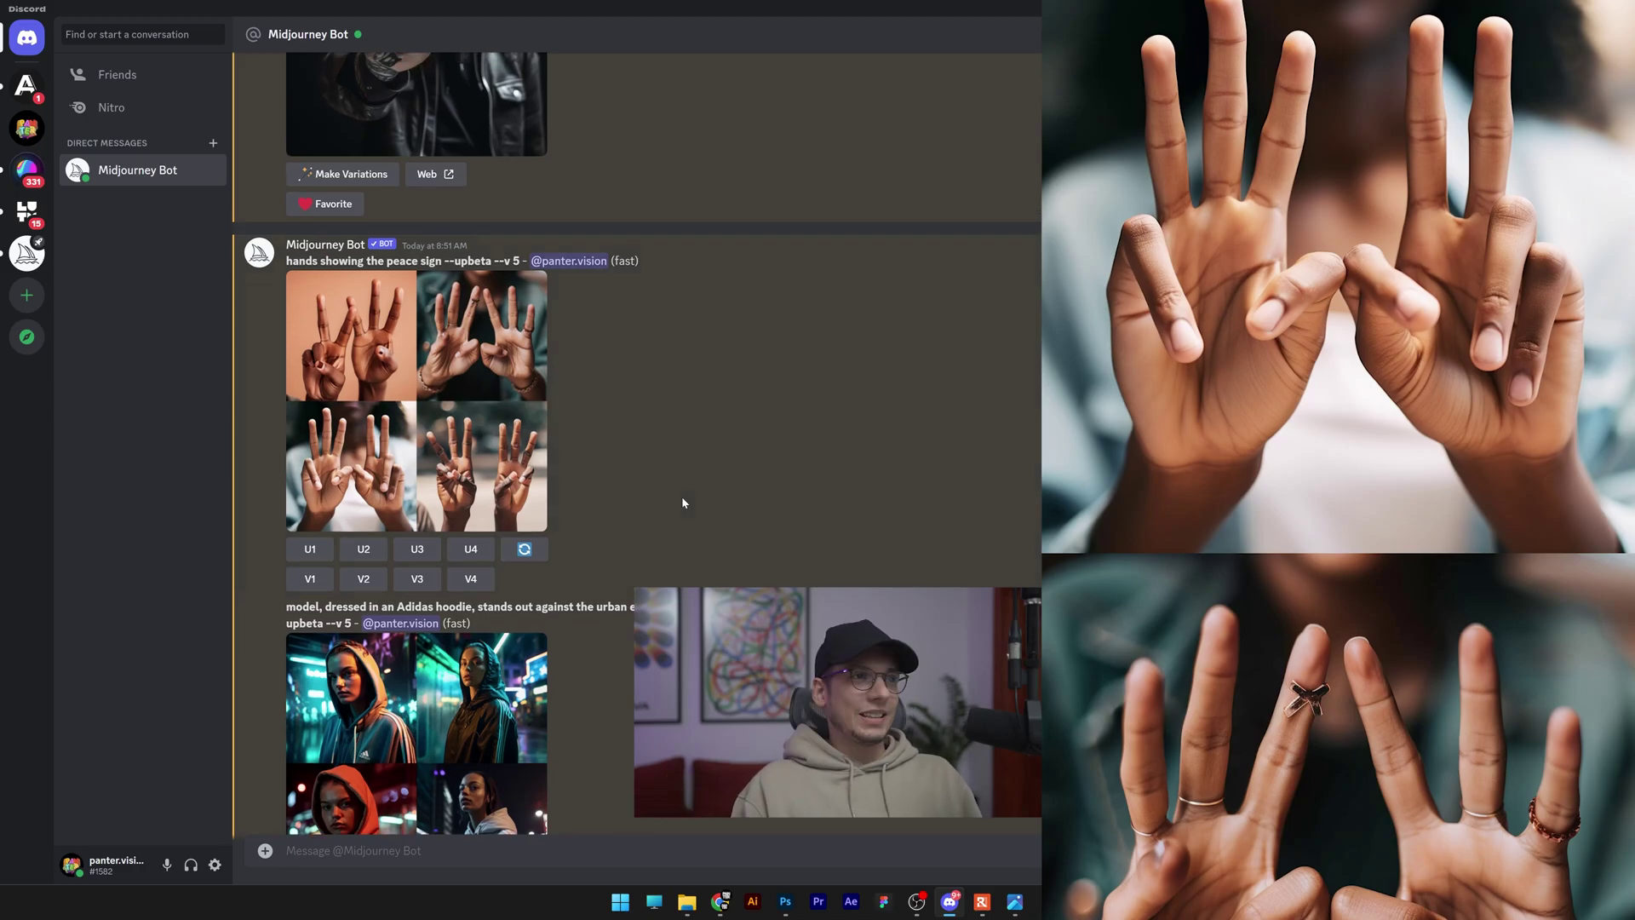
Review earlier V5 upscales, highlighting the middle finger prompt, then return to the Porsche 911 Carrera results.
scroll(681, 495, "up", 5)
left_click_drag(287, 247, 401, 247)
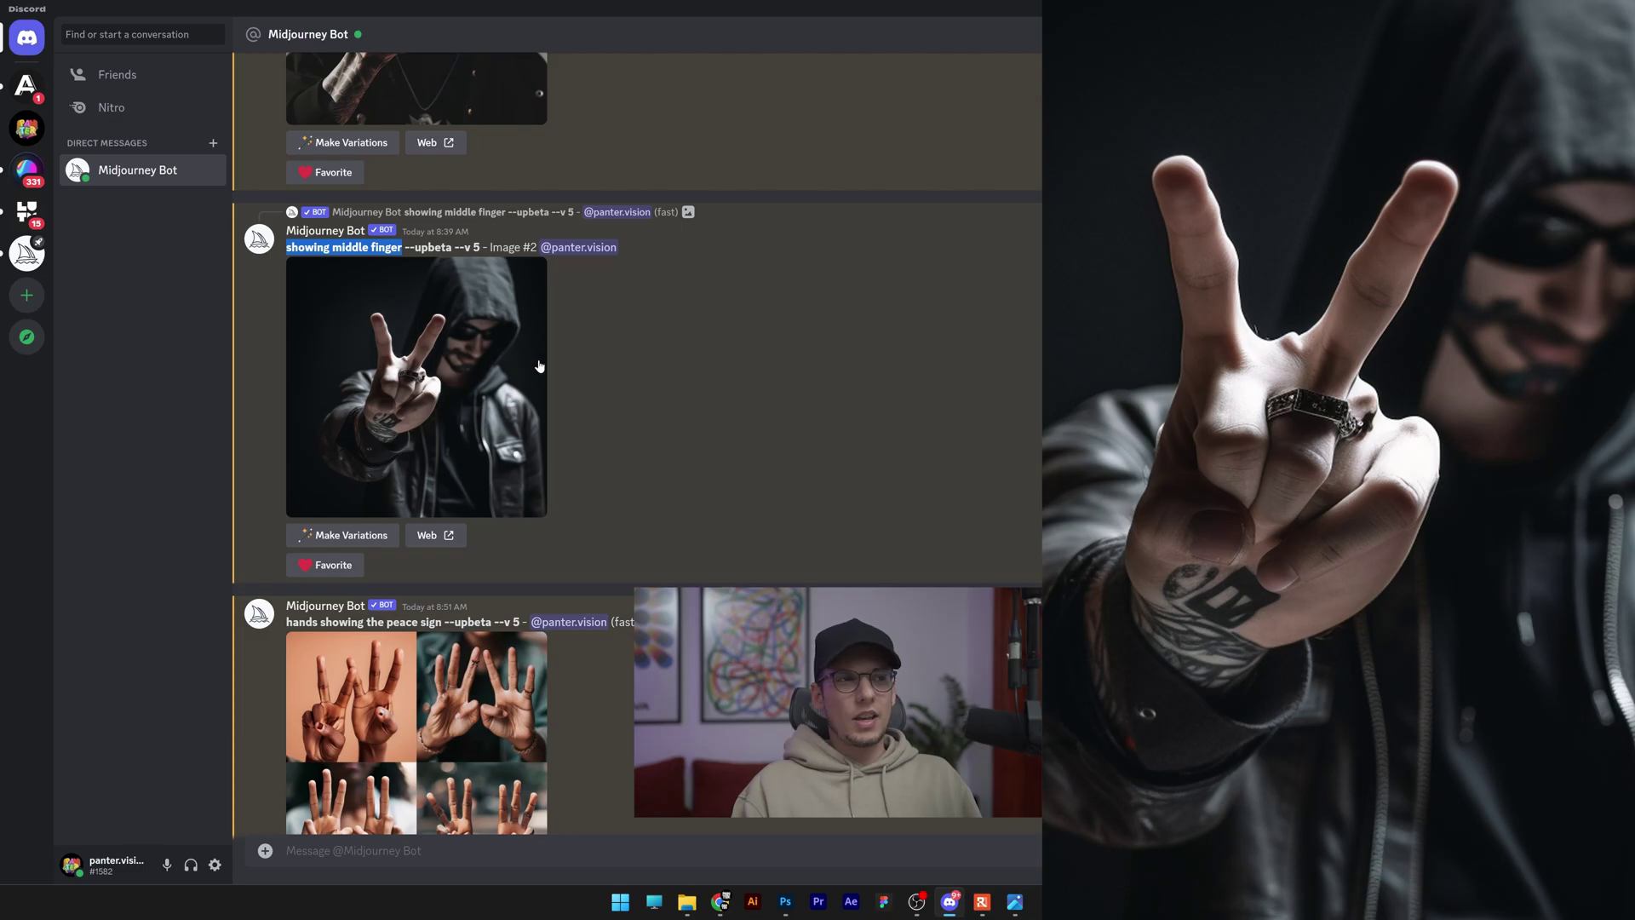
left_click(640, 420)
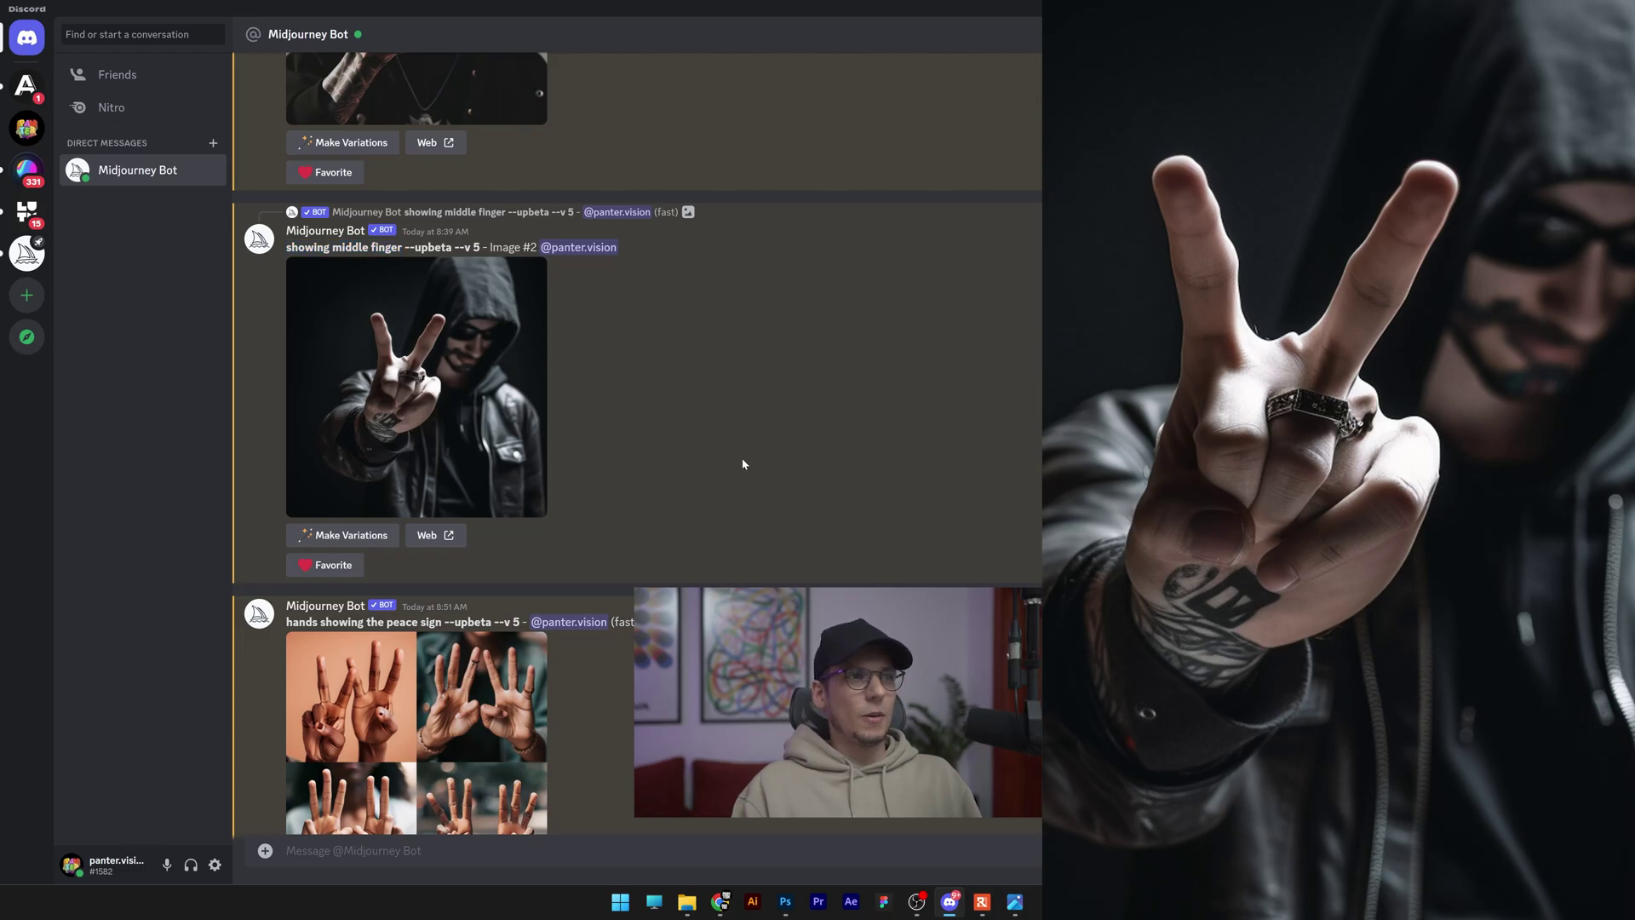
scroll(742, 465, "up", 4)
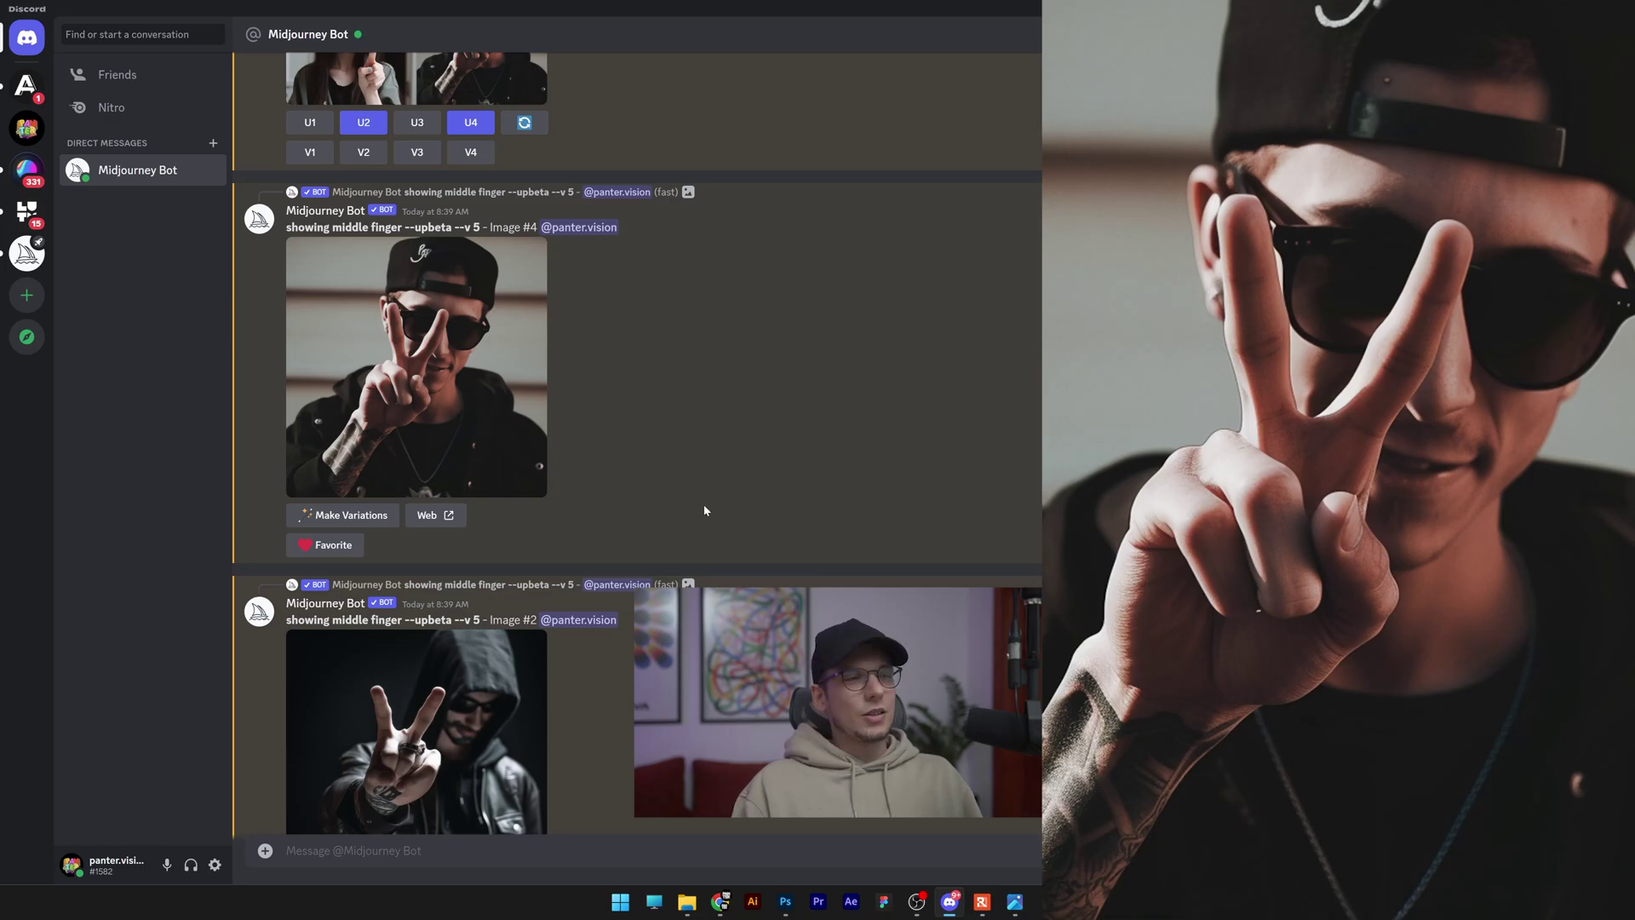
scroll(849, 548, "down", 10)
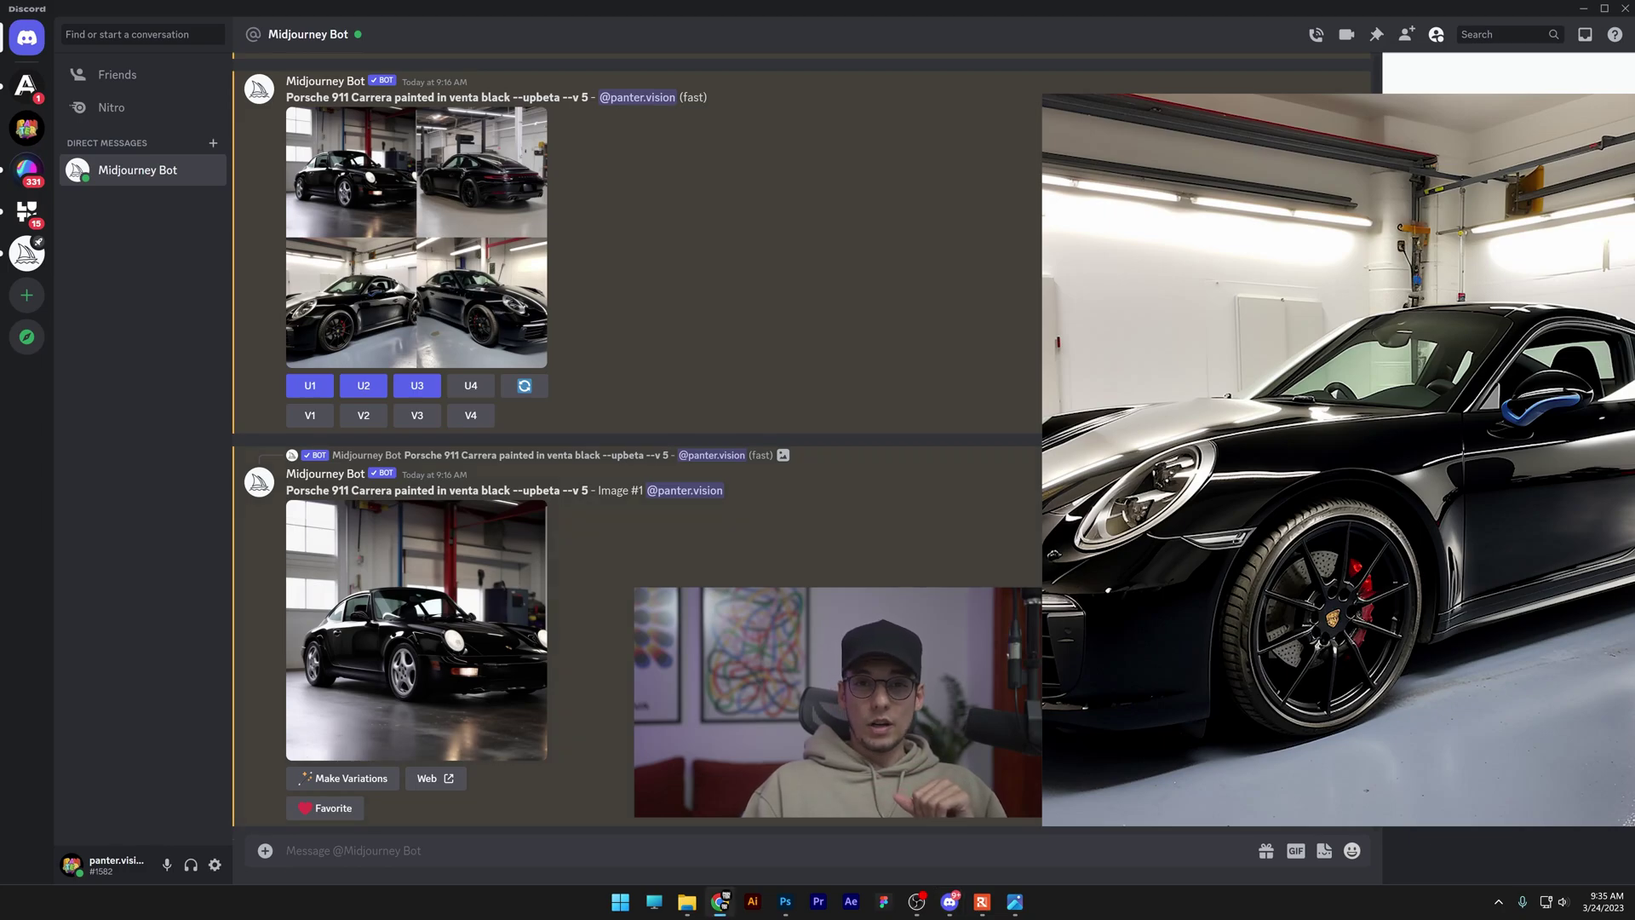
left_click(457, 622)
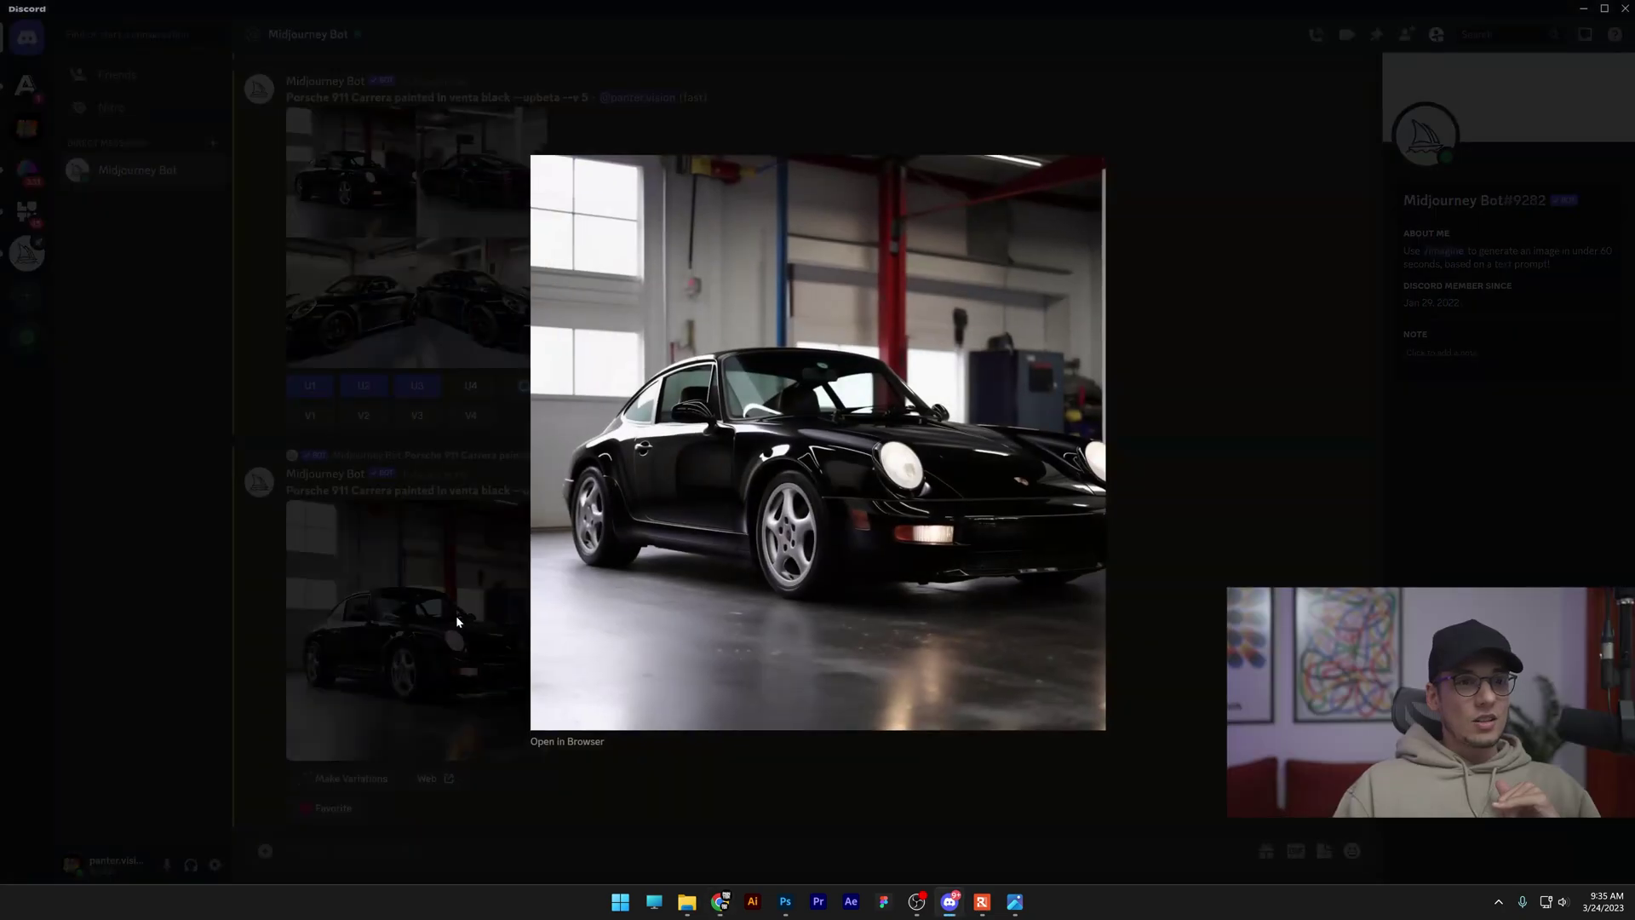
left_click(1145, 684)
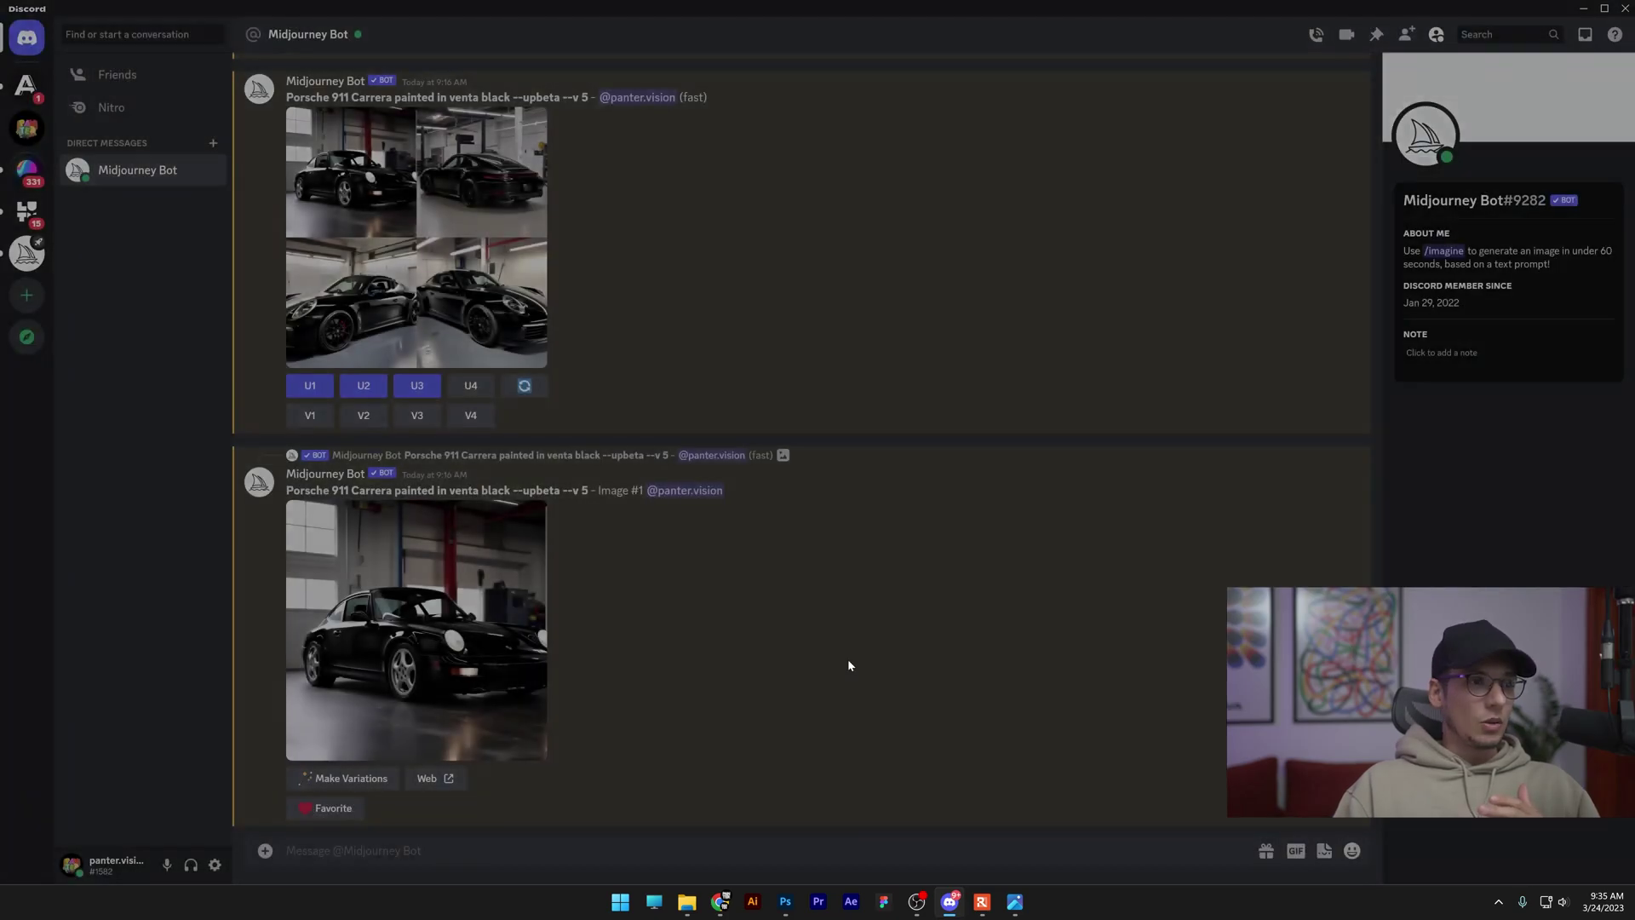
scroll(646, 652, "down", 8)
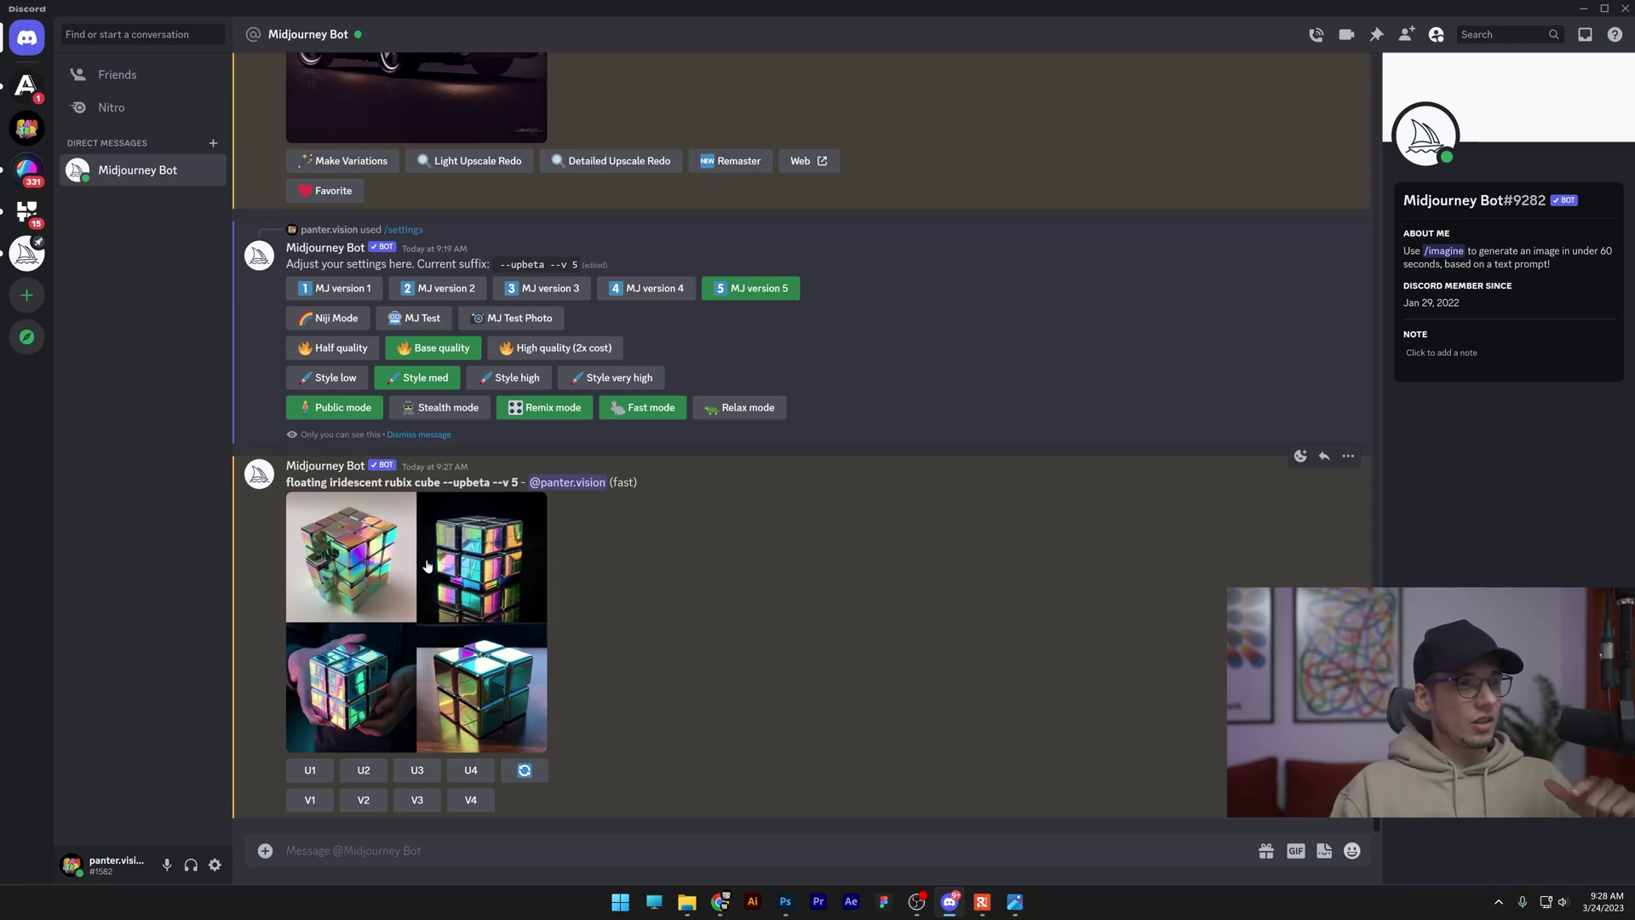
Upscale image 2 of the iridescent rubix cube grid and image 2 of the cream hoodie portraits.
left_click(378, 775)
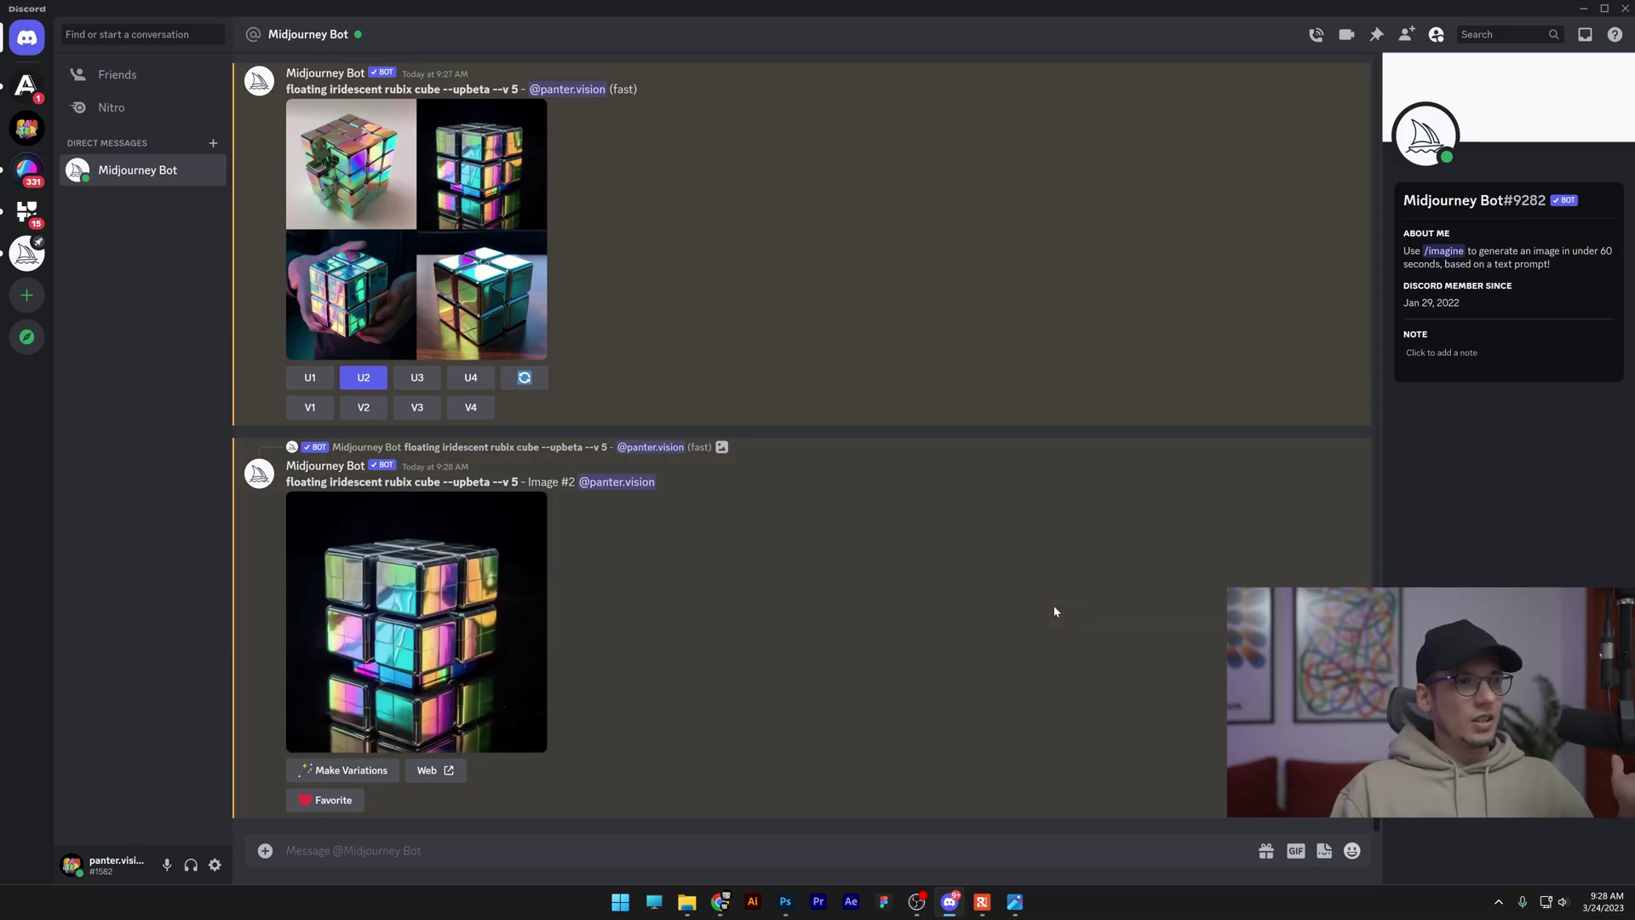
left_click(479, 385)
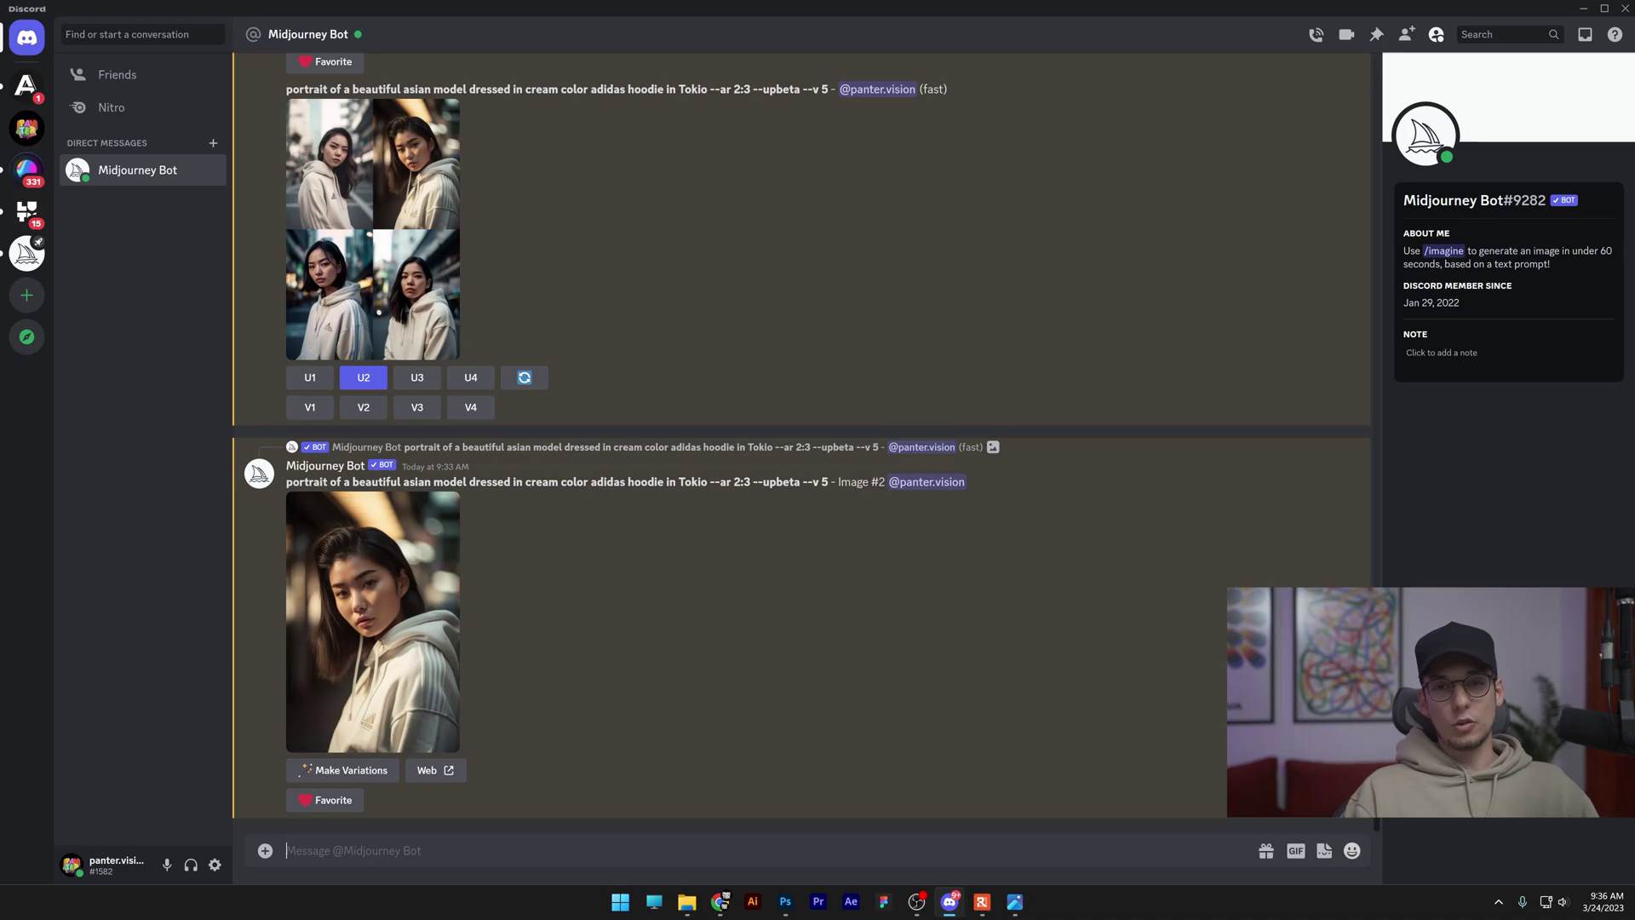
Generate 'portrait of a blonde german model --ar 2:3' with /imagine and upscale image 2.
type("/imagine")
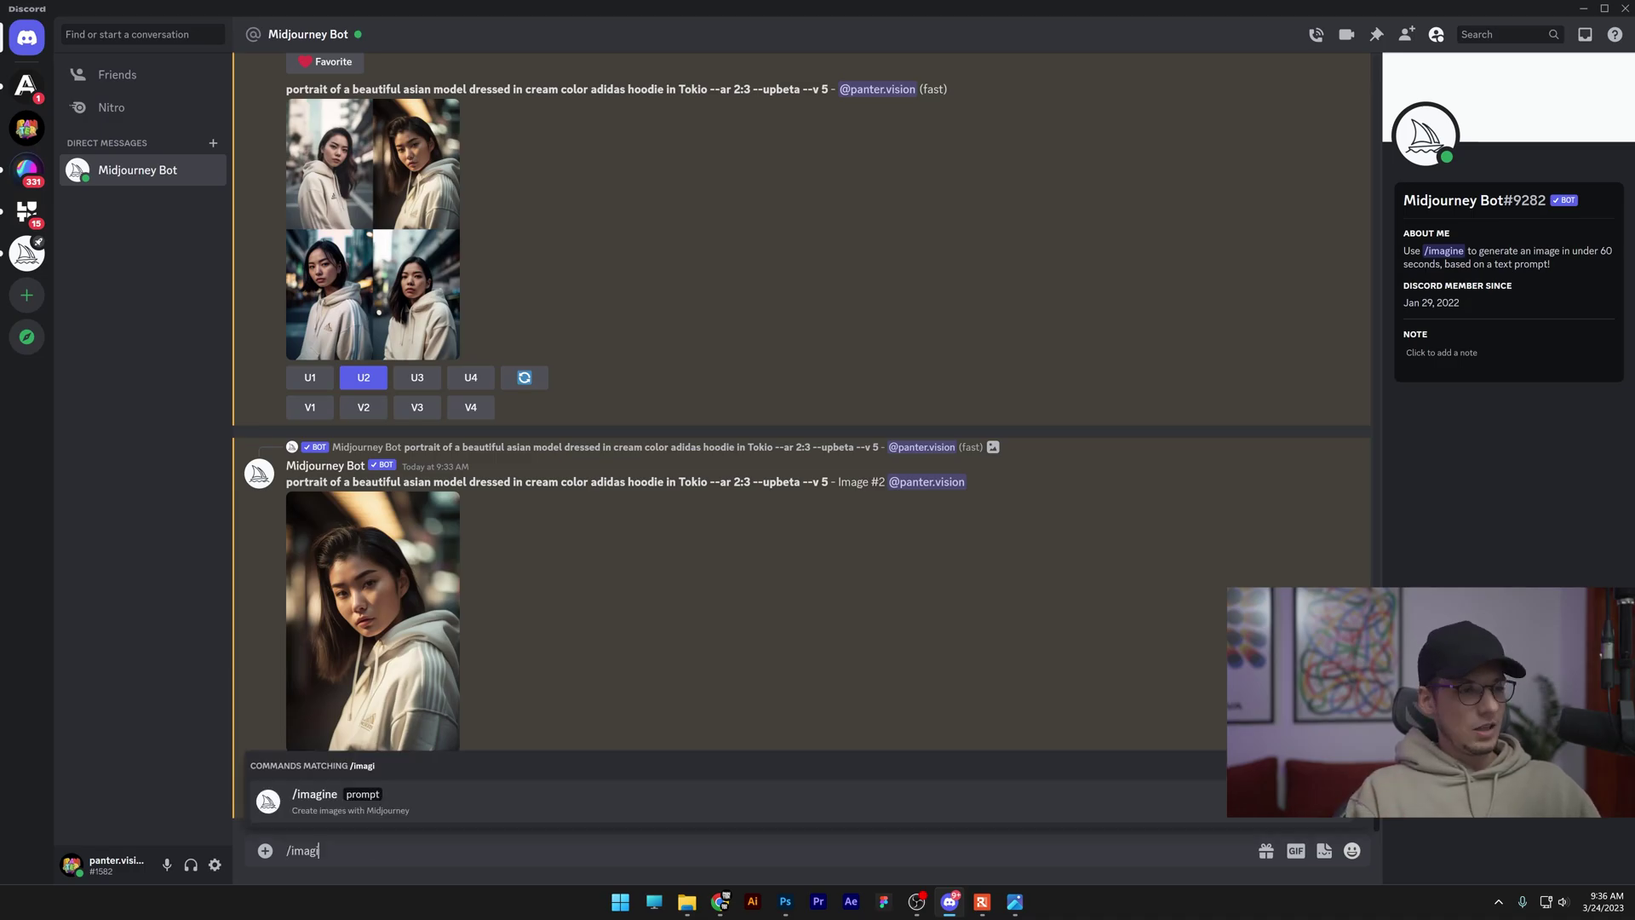
key("Tab")
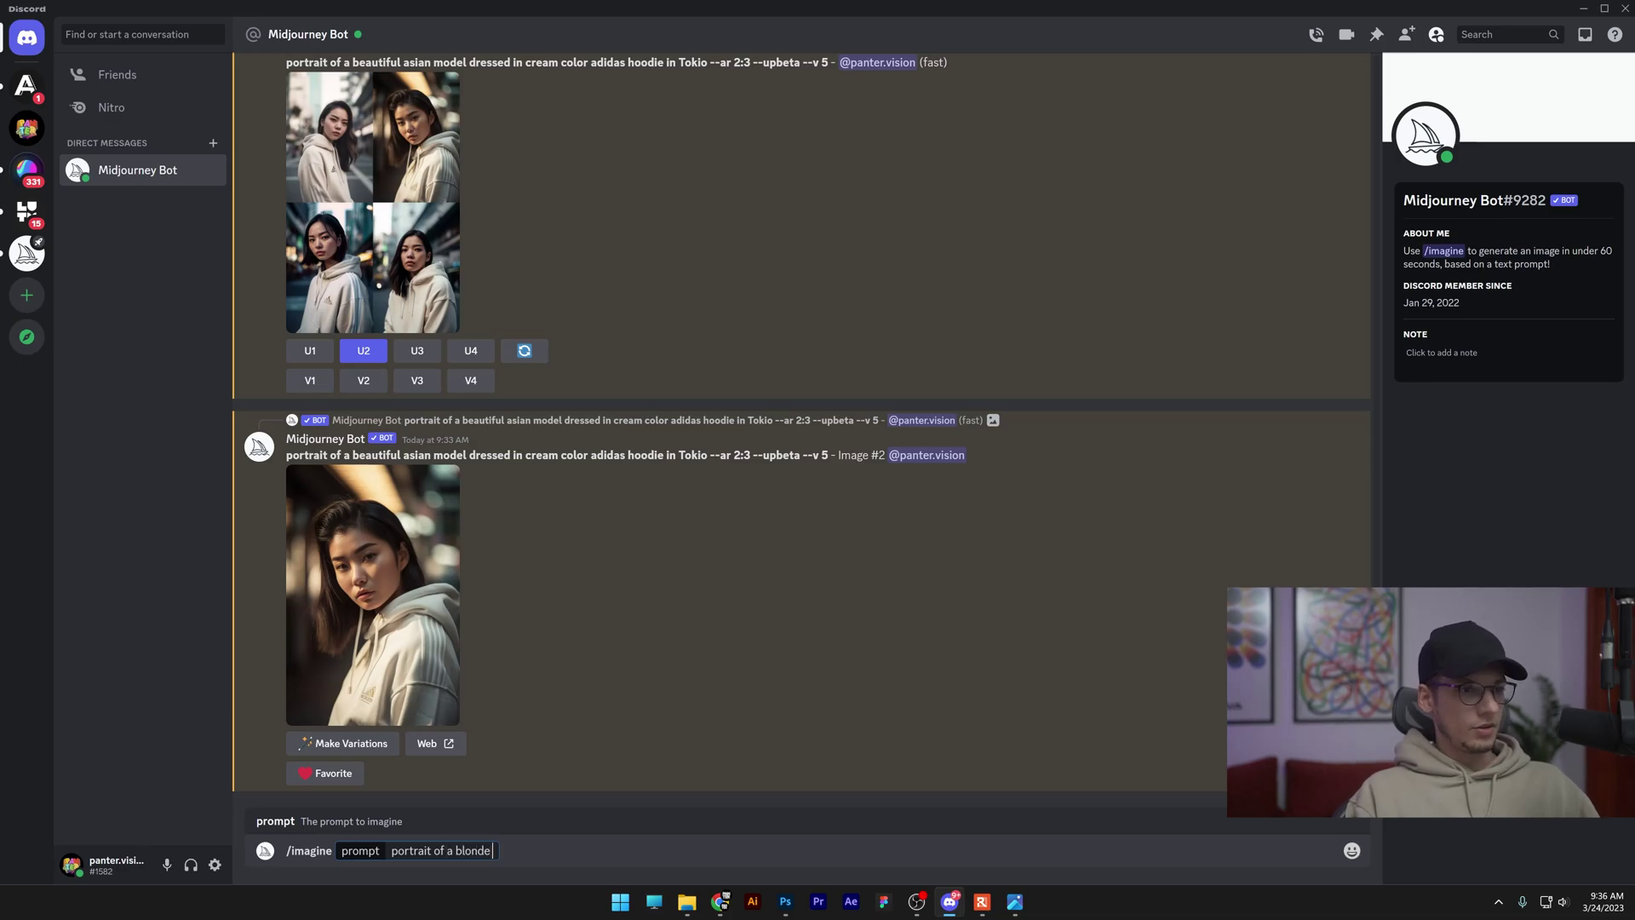
type("model --ar ")
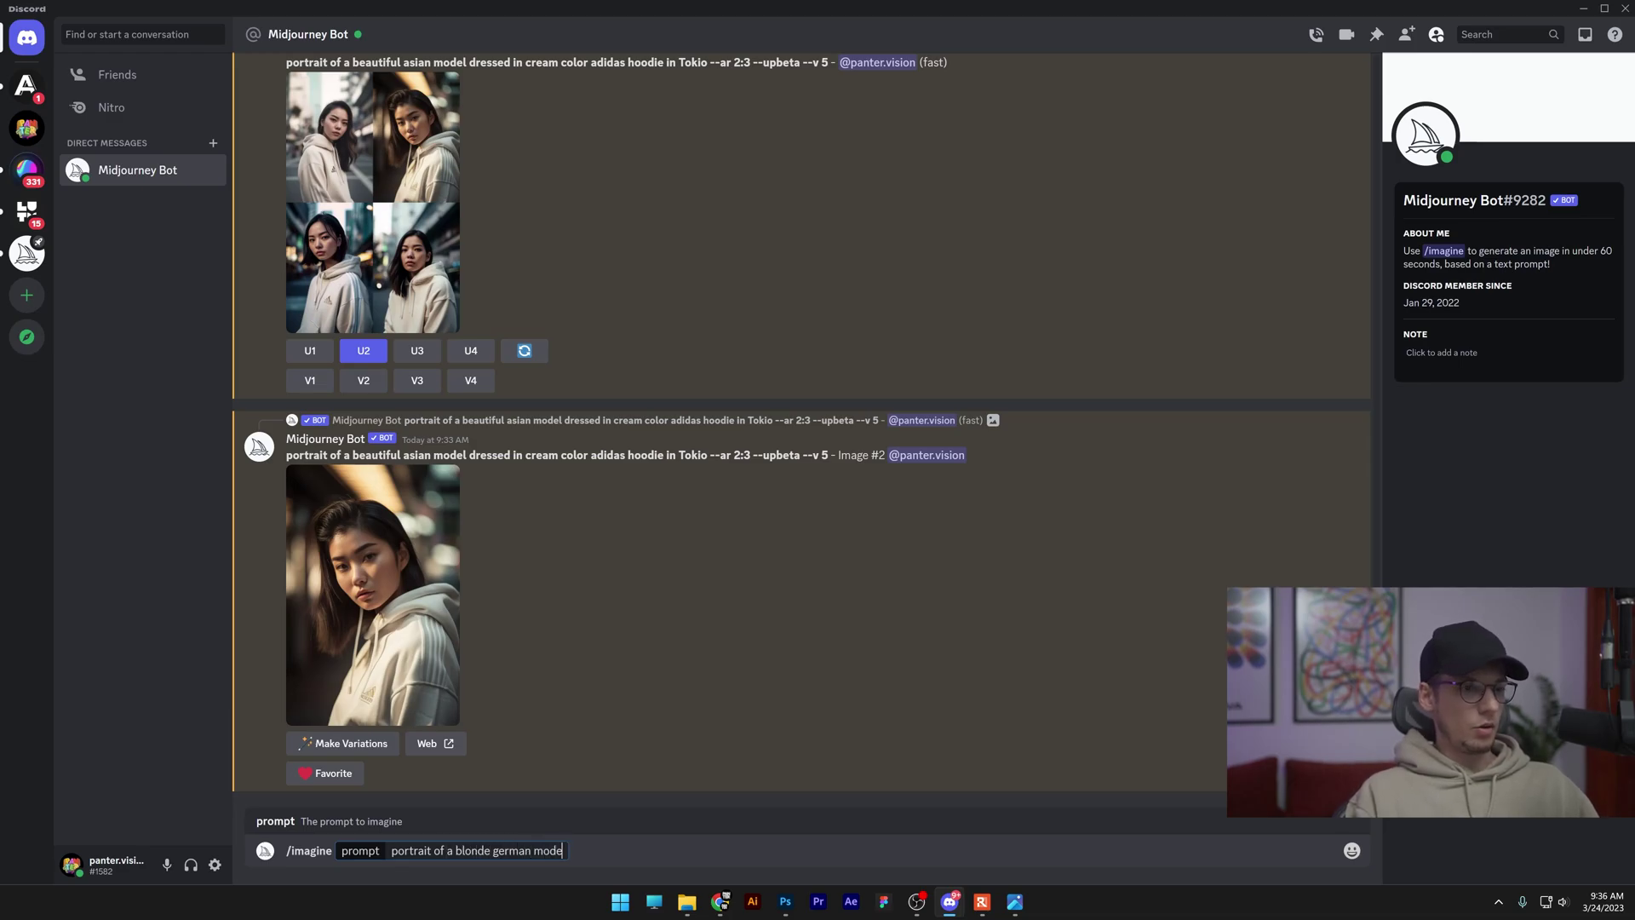
type("2:3")
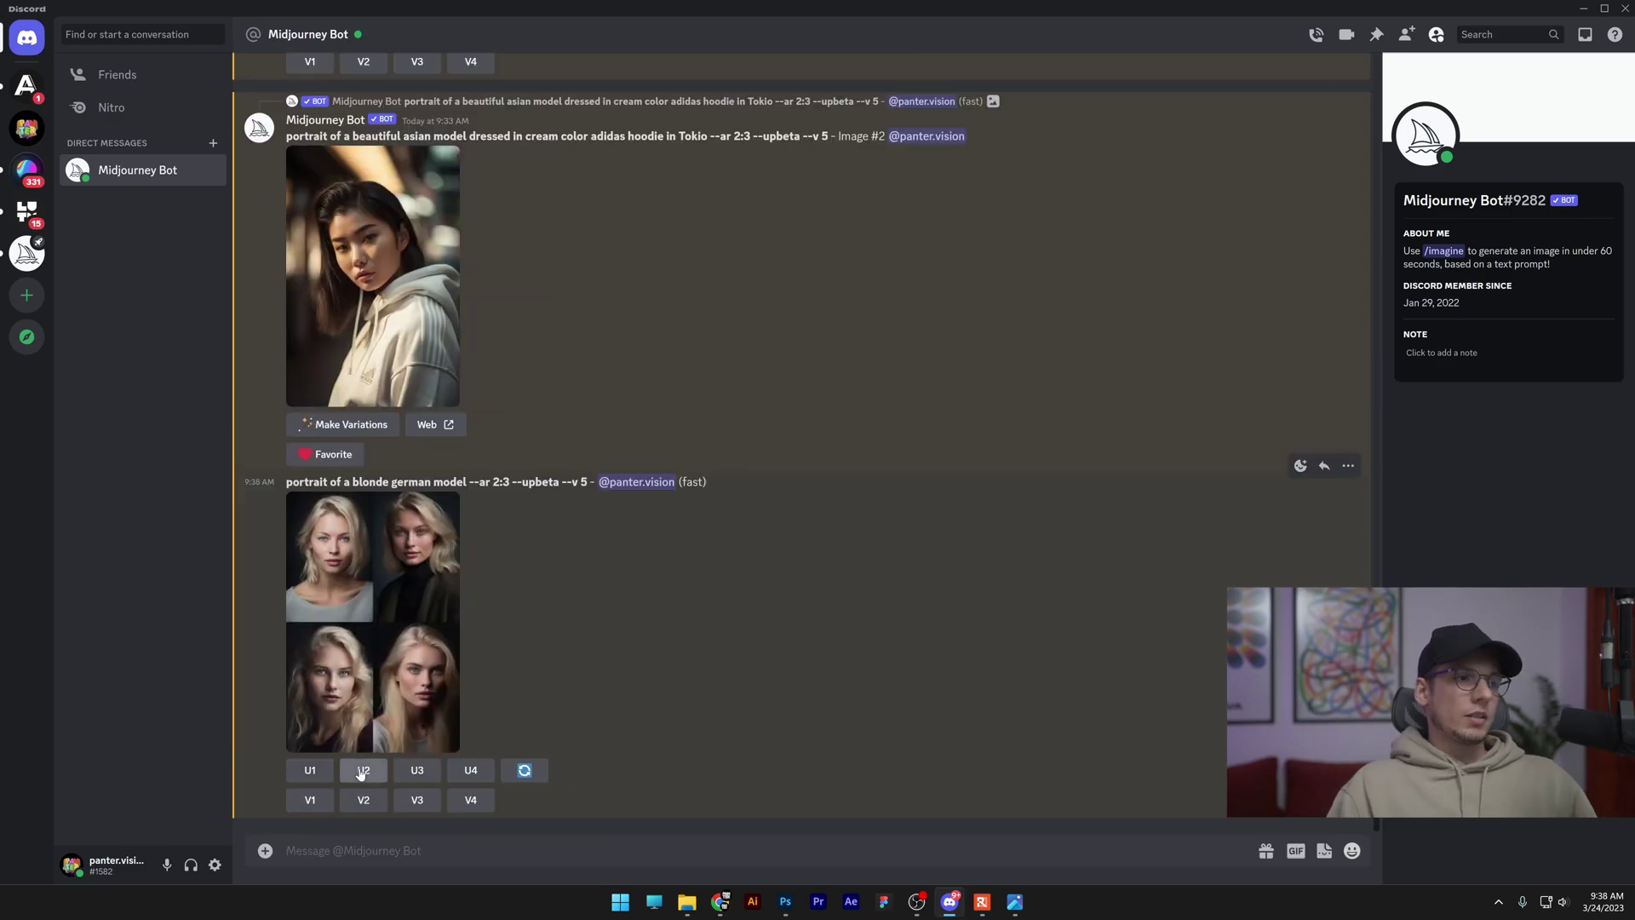
left_click(361, 771)
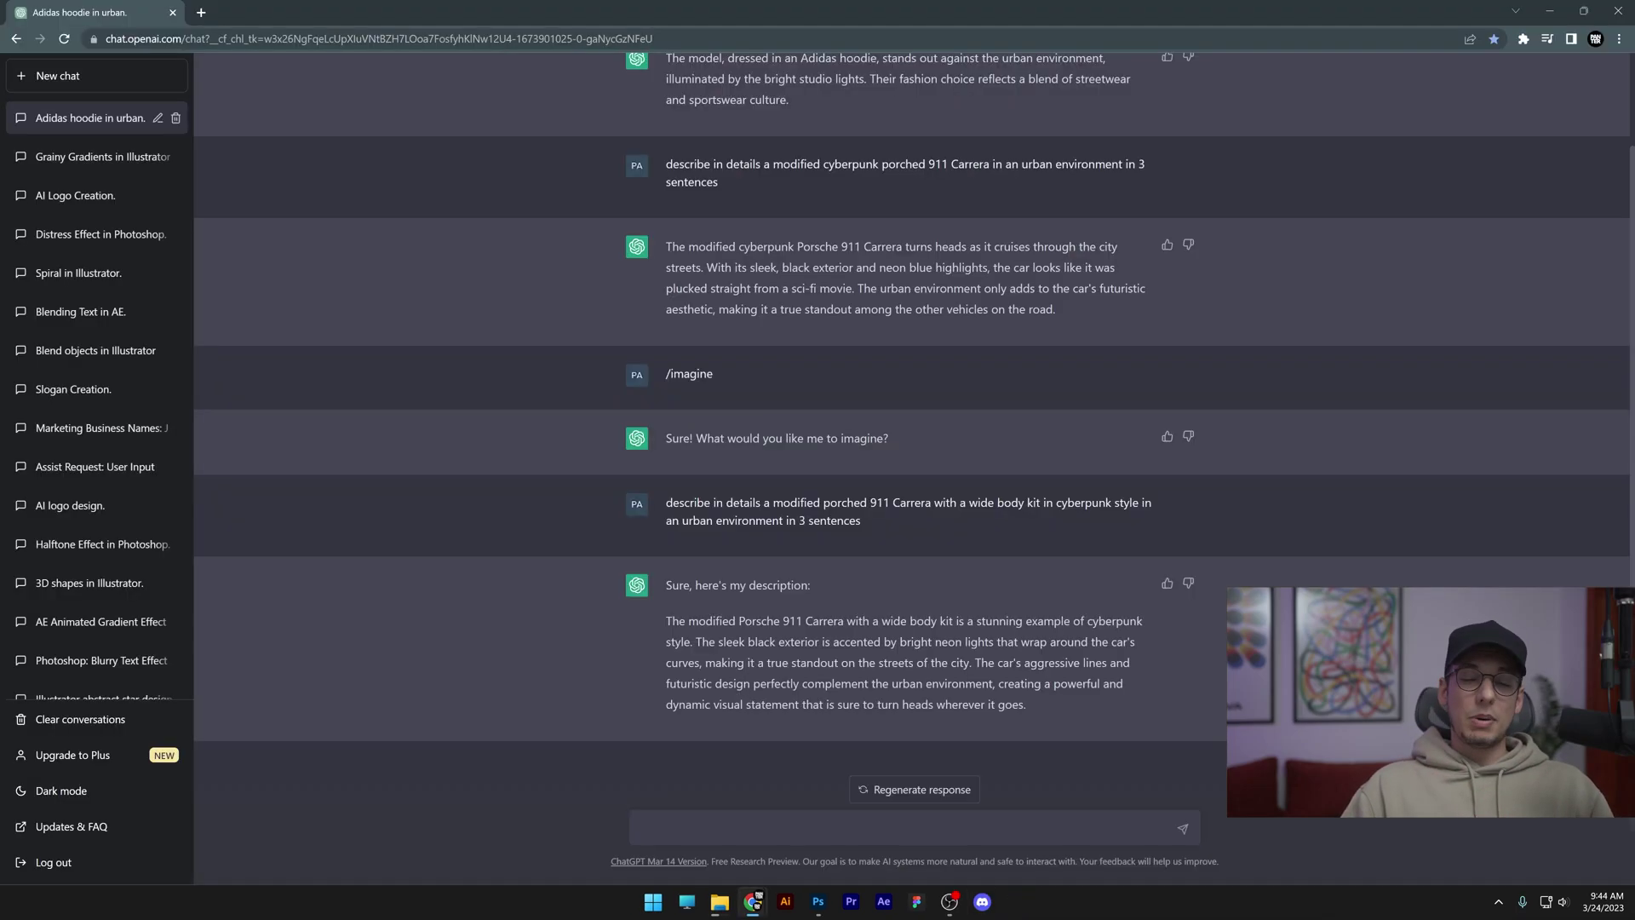
Begin a new ChatGPT message reading 'describe in d' for a detailed prompt description.
type("describe ")
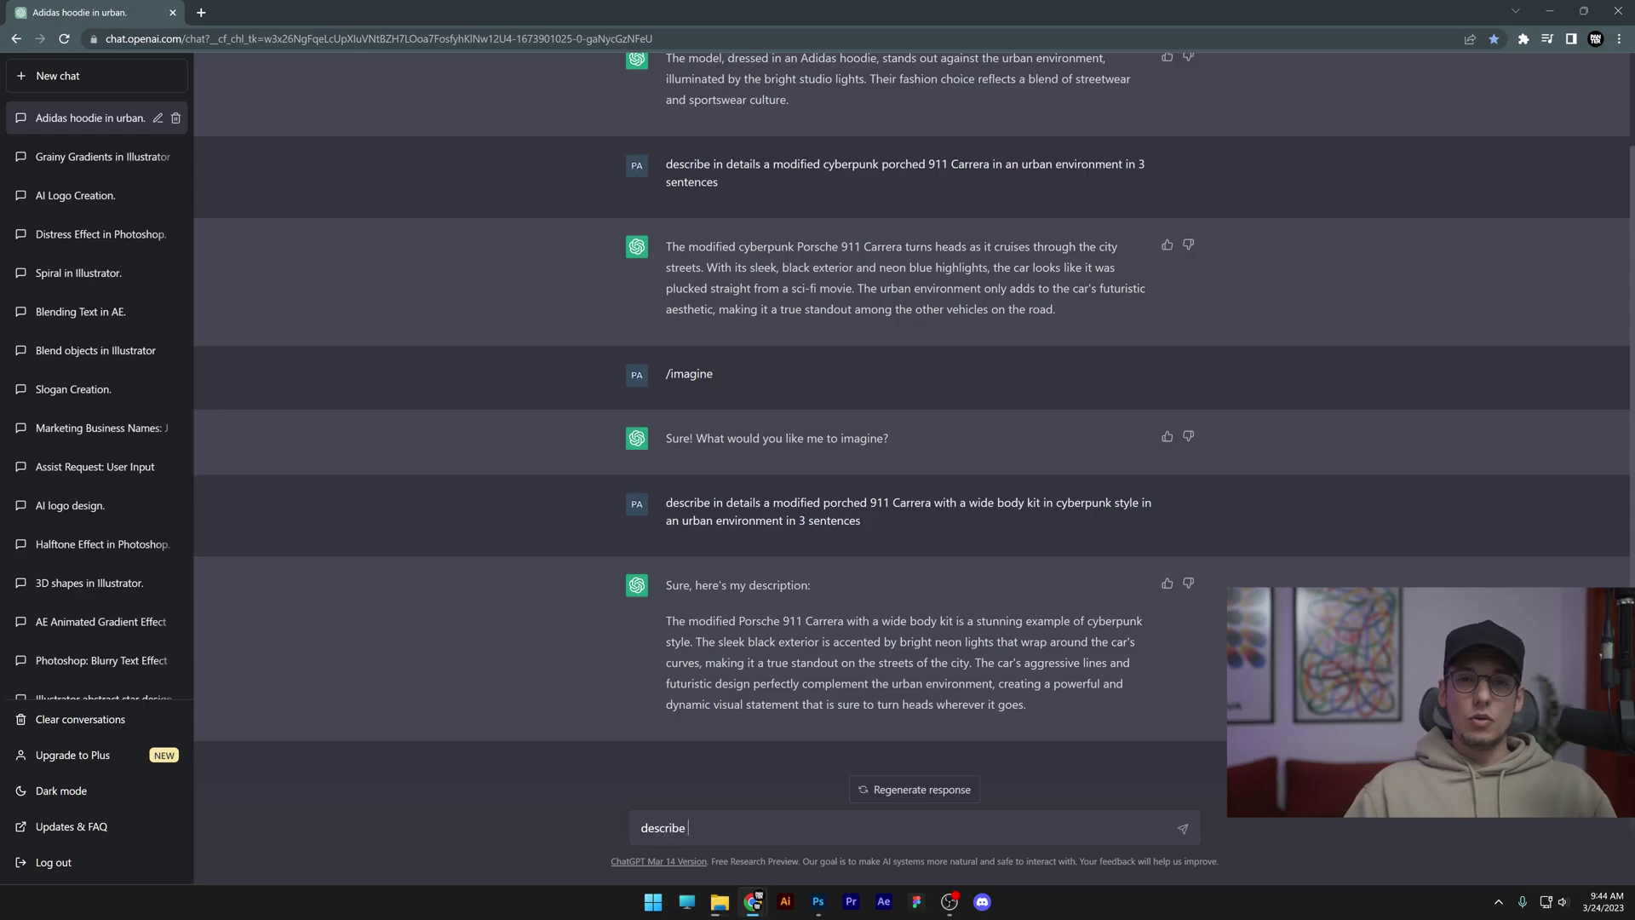
type("in d")
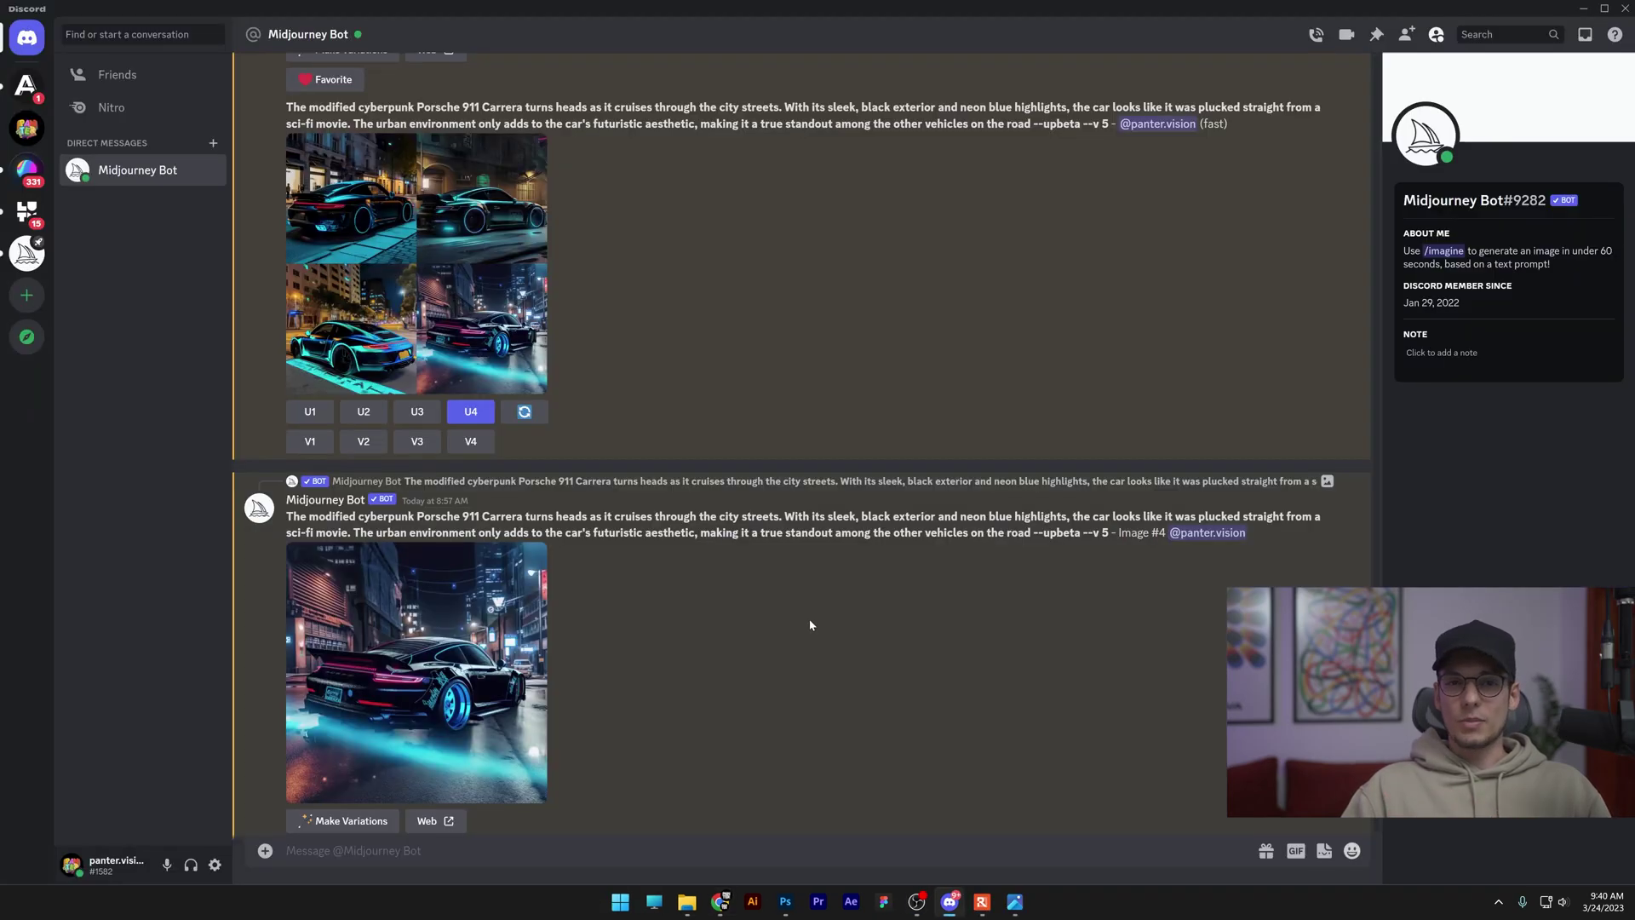
Scroll down to the cyberpunk wide-body Porsche 911 Carrera results and highlight that prompt's text.
scroll(809, 624, "down", 10)
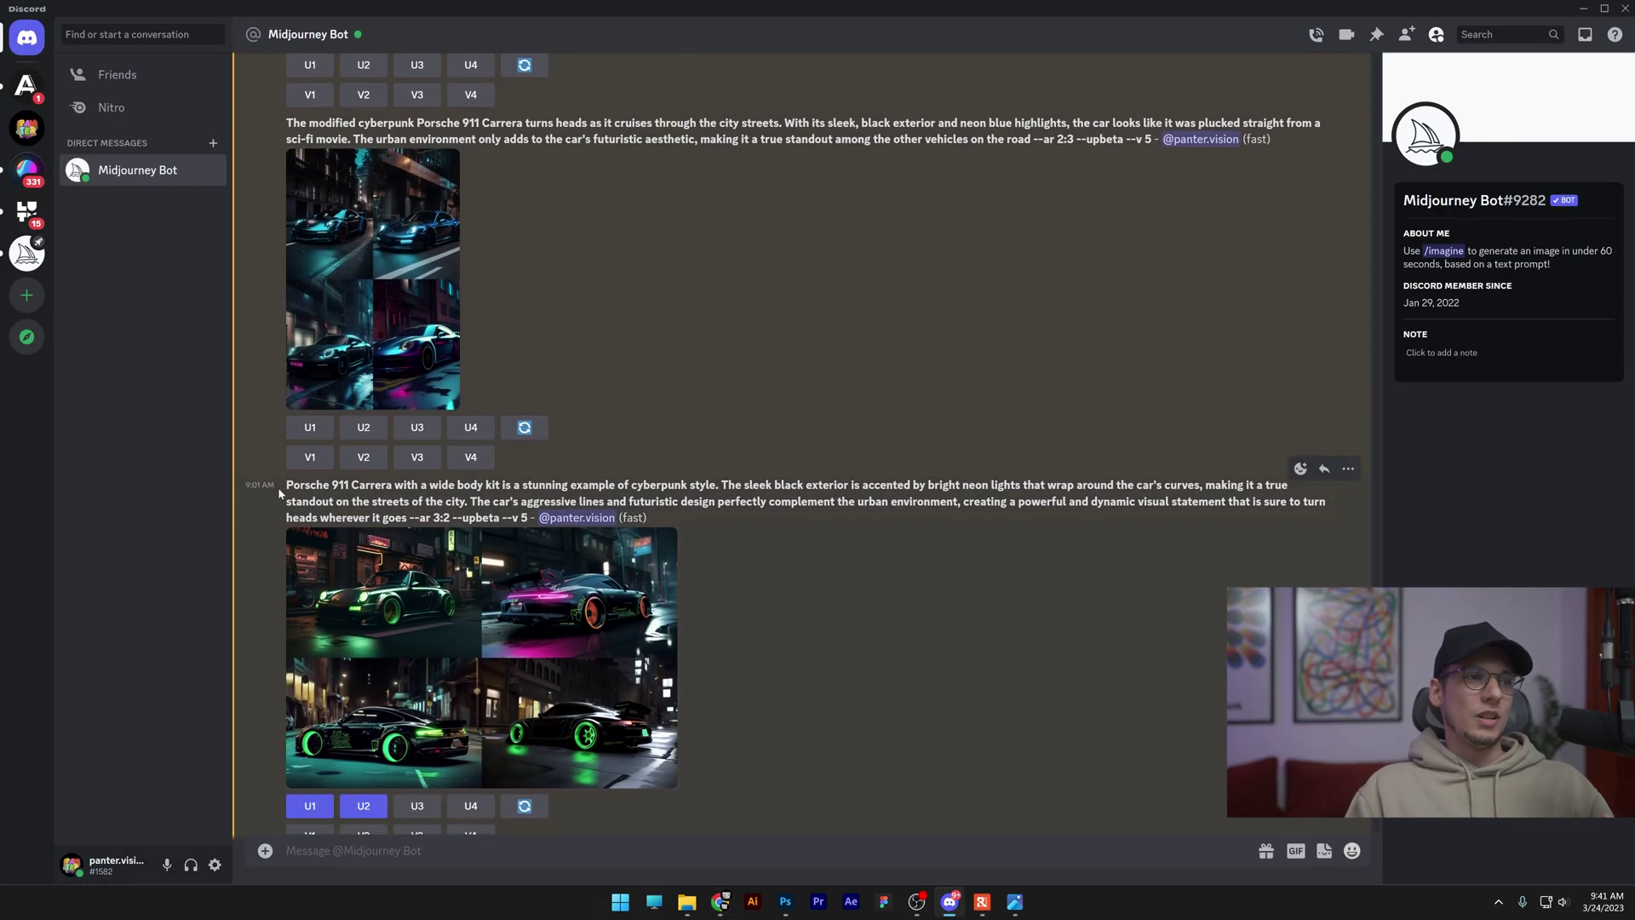
left_click_drag(278, 488, 419, 518)
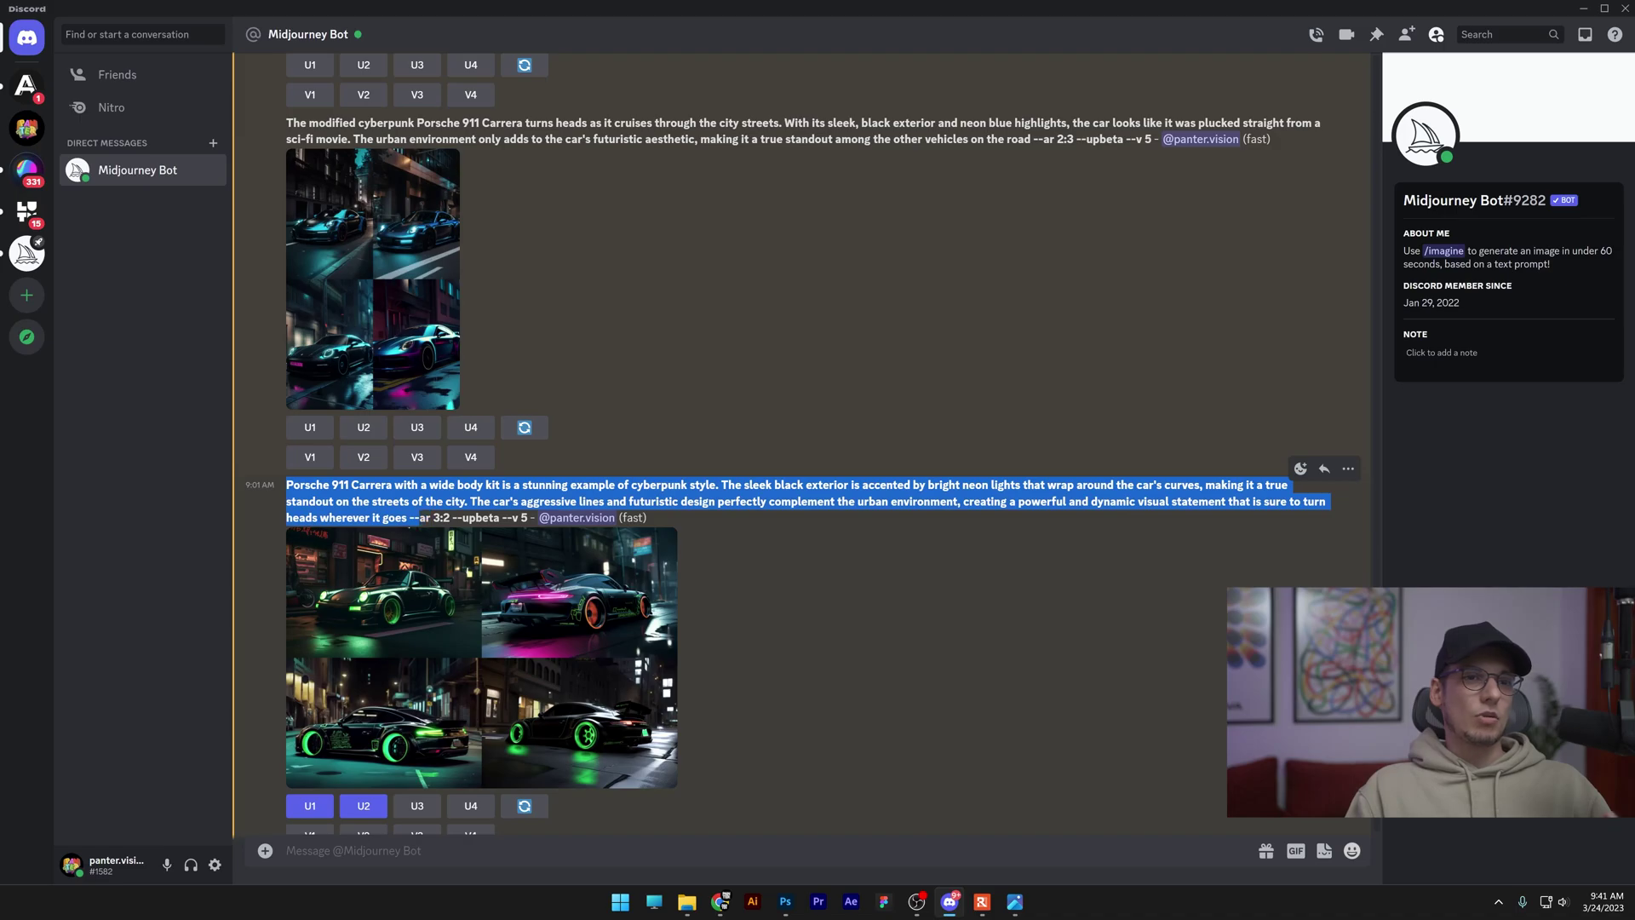